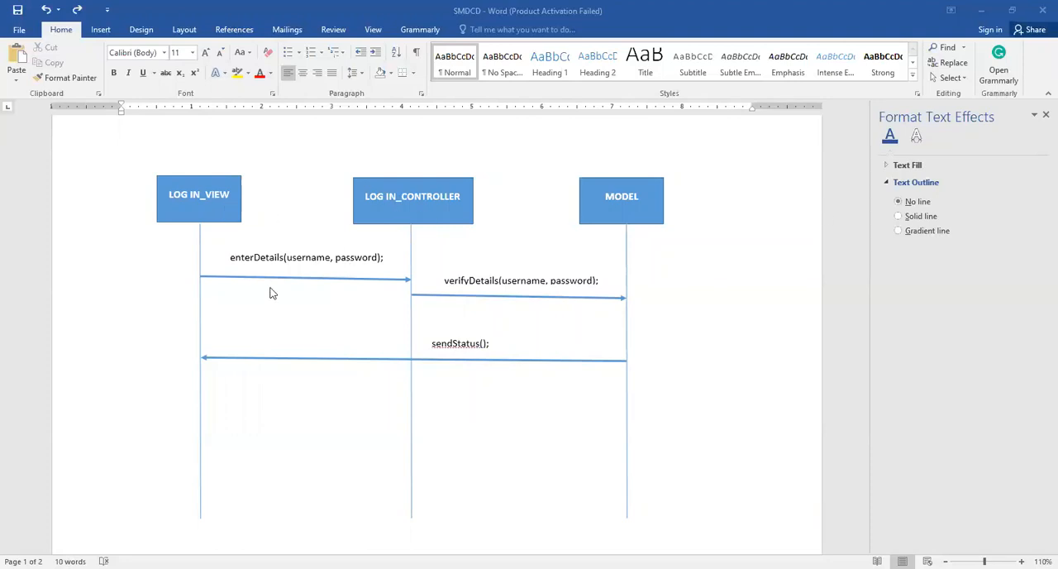
Insert a table with one column and three rows at the start of the blank second page
scroll(273, 293, "down", 10)
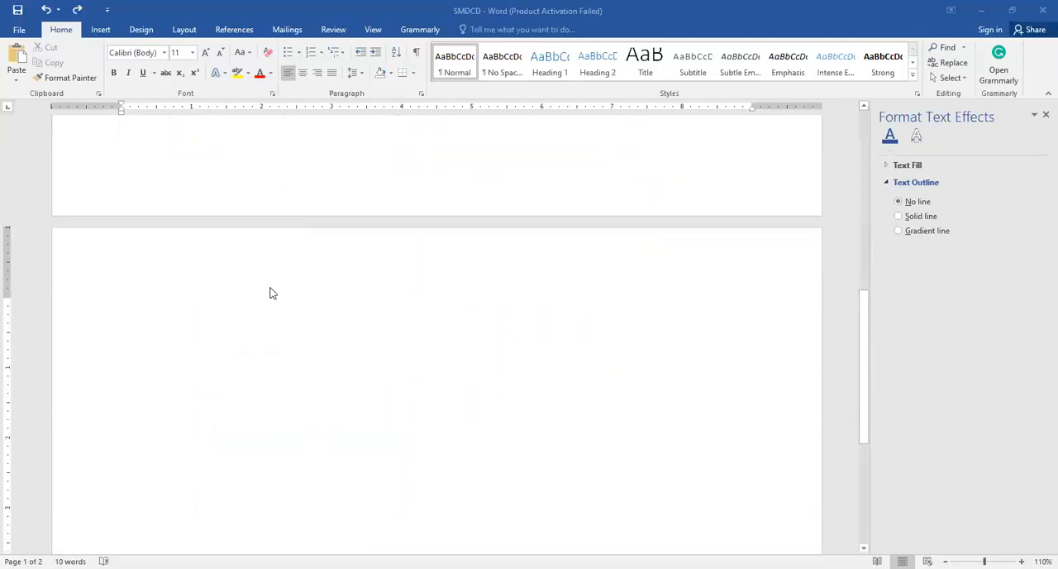
left_click(143, 206)
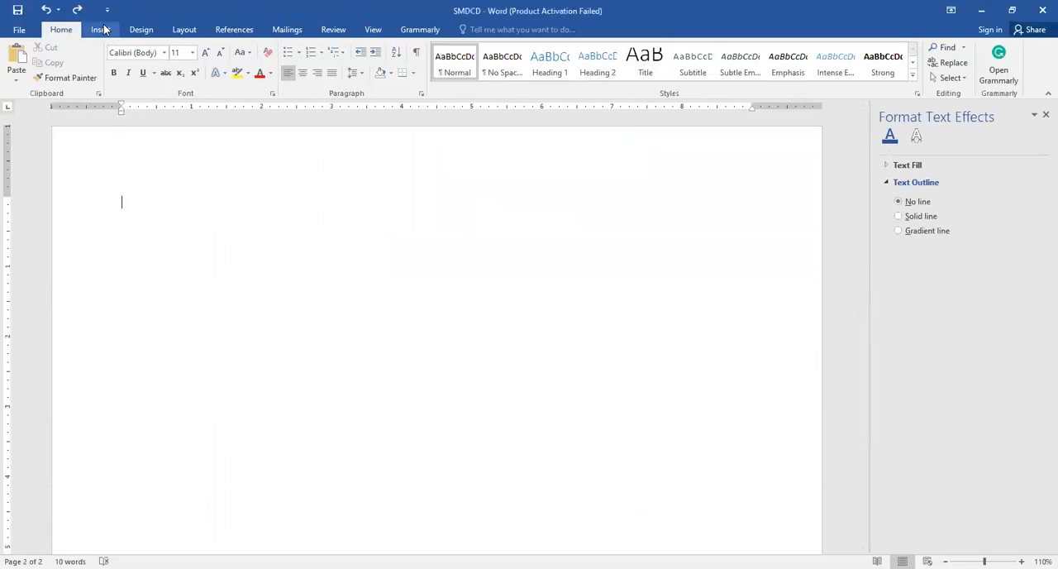
left_click(101, 28)
left_click(102, 83)
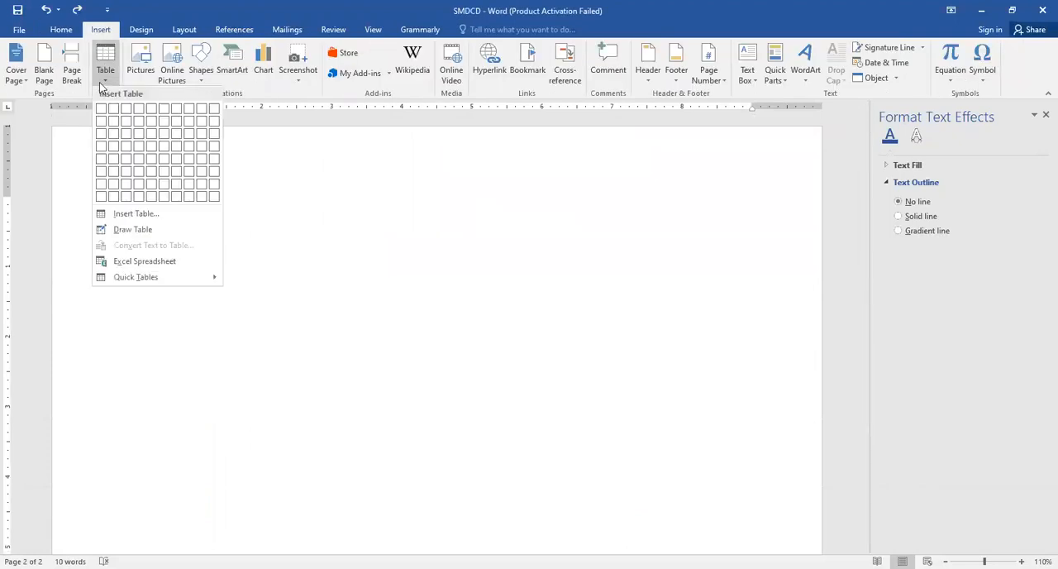
left_click(102, 139)
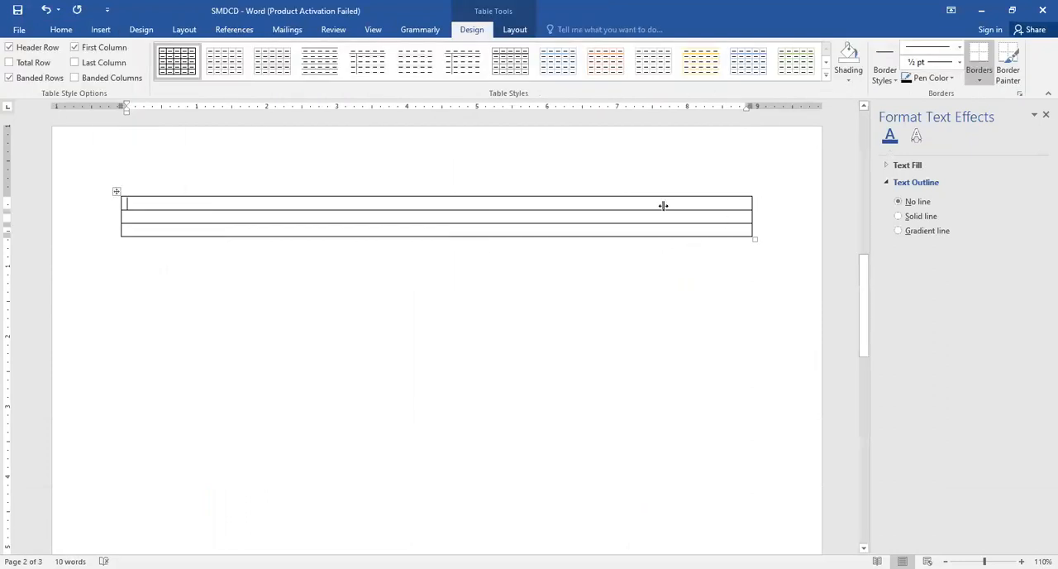
Narrow the new table to about 1.25 inches wide and copy the whole table
left_click_drag(663, 205, 207, 210)
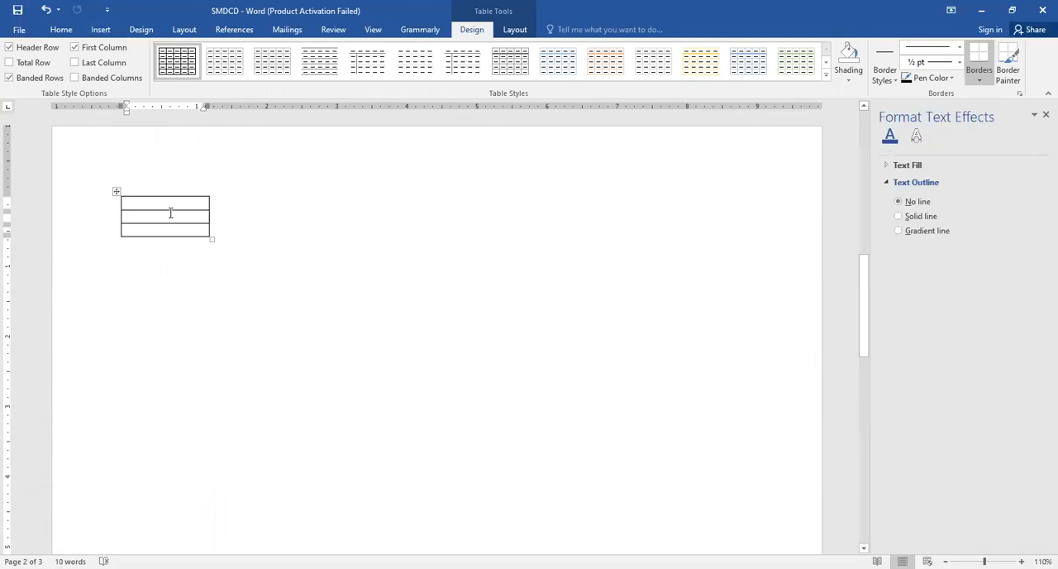
left_click(116, 191)
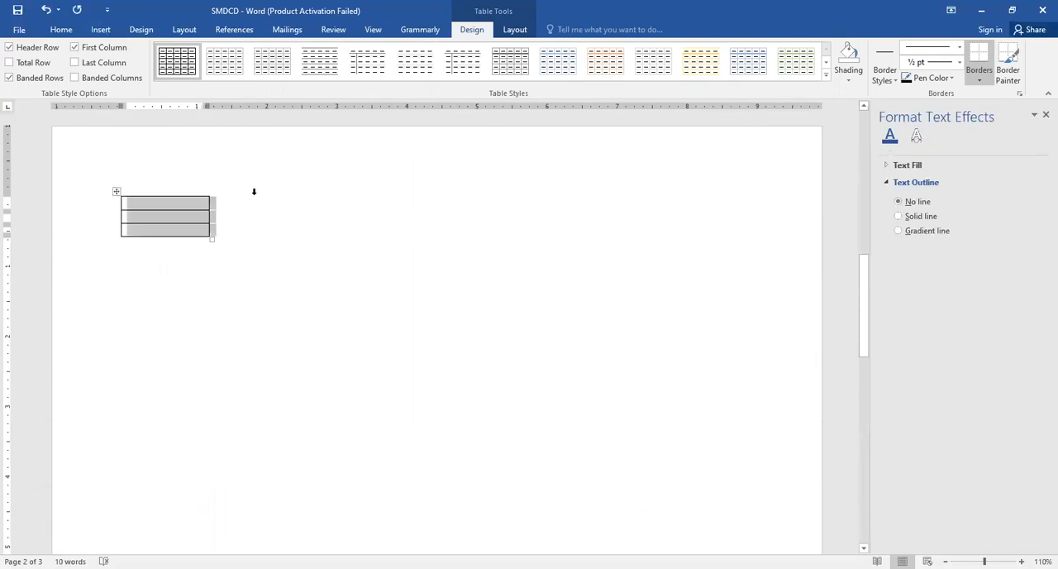
left_click(341, 215)
left_click(380, 225)
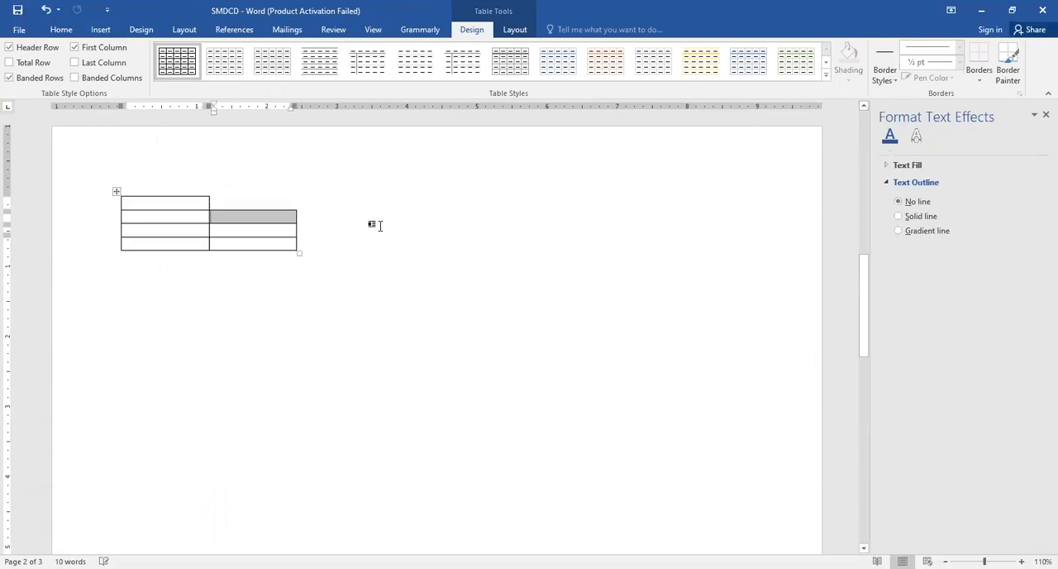
key("ctrl+z")
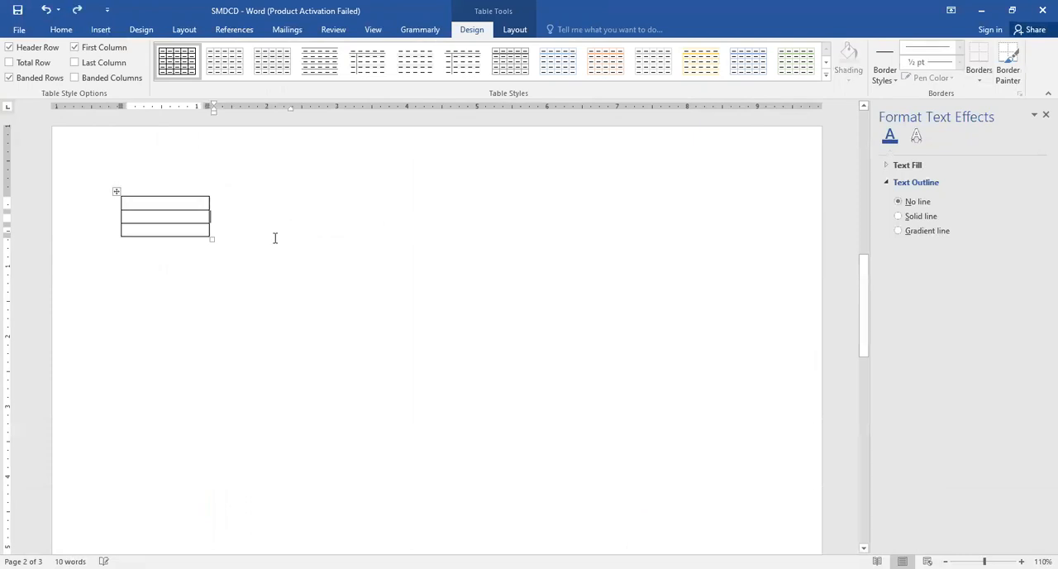
key("Tab")
Paste two copies of the table below the original, leaving blank lines between them
left_click(267, 248)
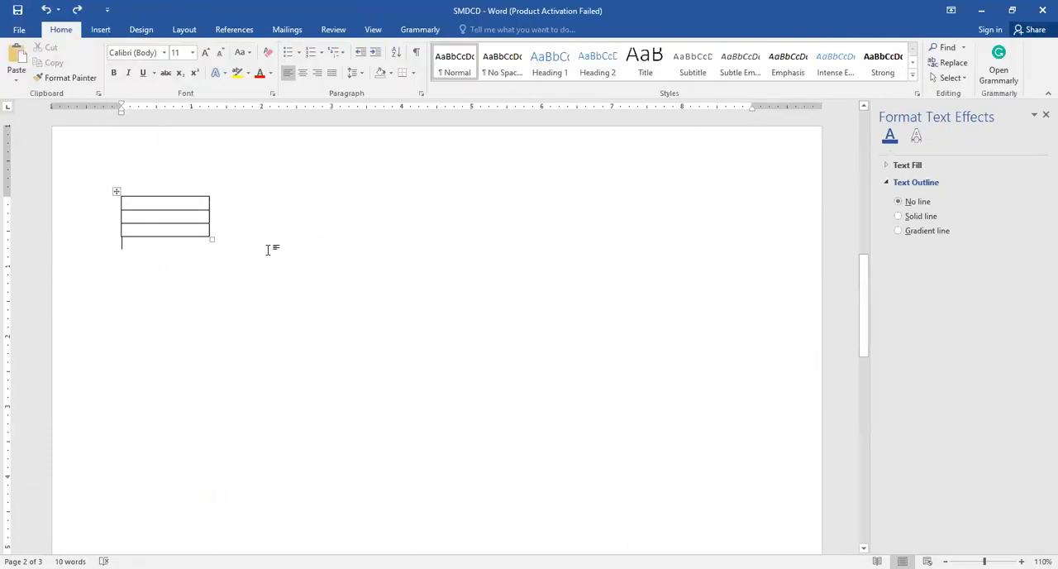
key("Return")
key("Return")
key("Return")
key("ctrl+v")
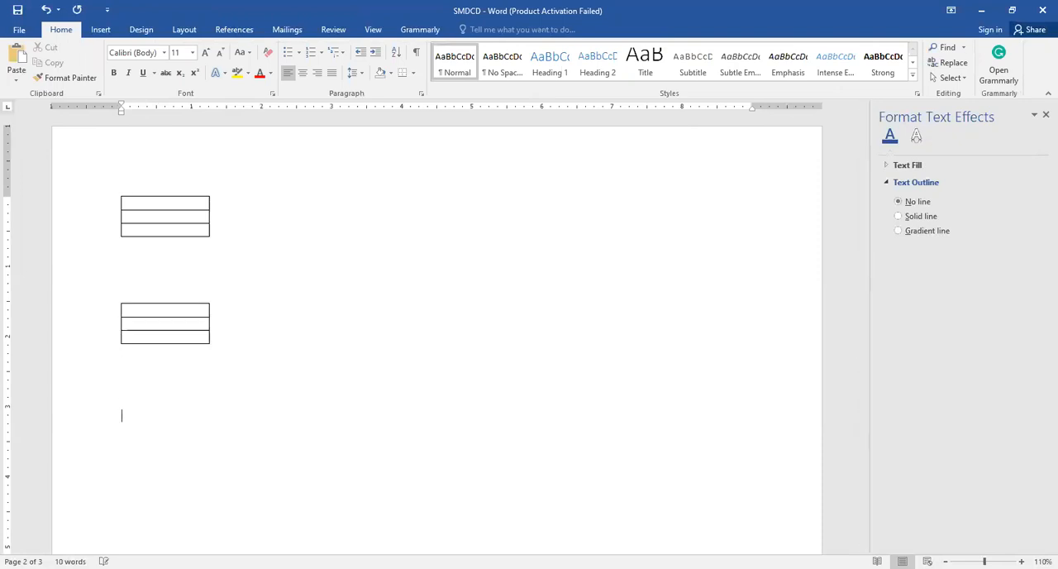
key("ctrl+v")
Move the second table level with the first on its right, and the third below, centred between the two
mouse_move(117, 300)
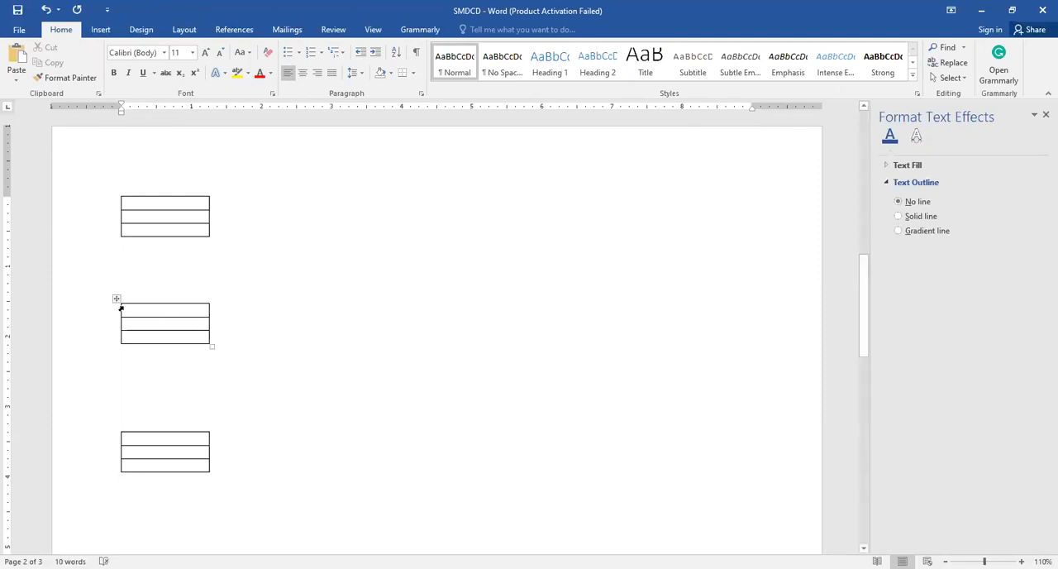
left_click_drag(117, 300, 385, 191)
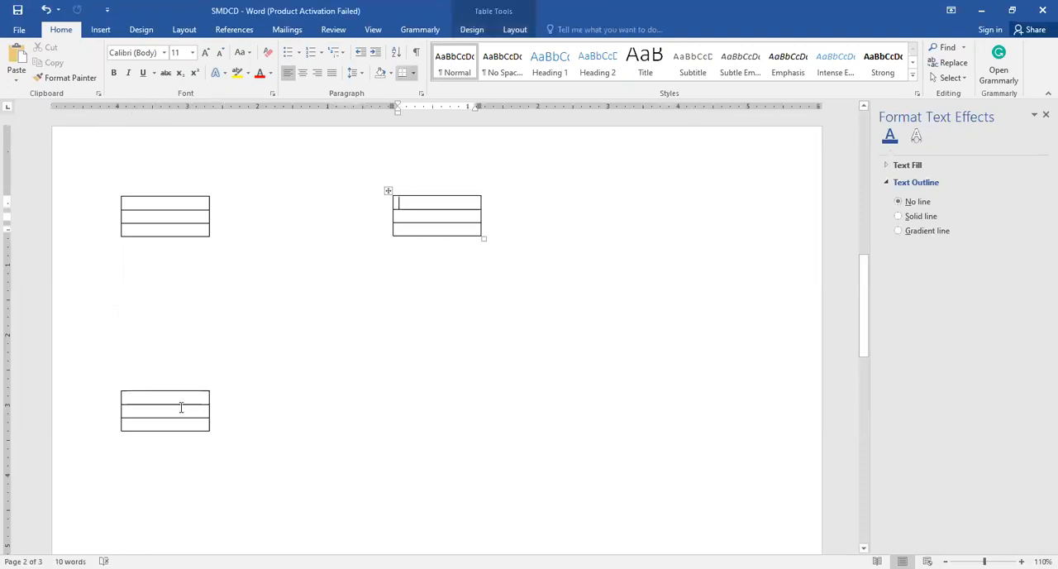
left_click(119, 388)
left_click_drag(117, 386, 247, 317)
left_click(422, 358)
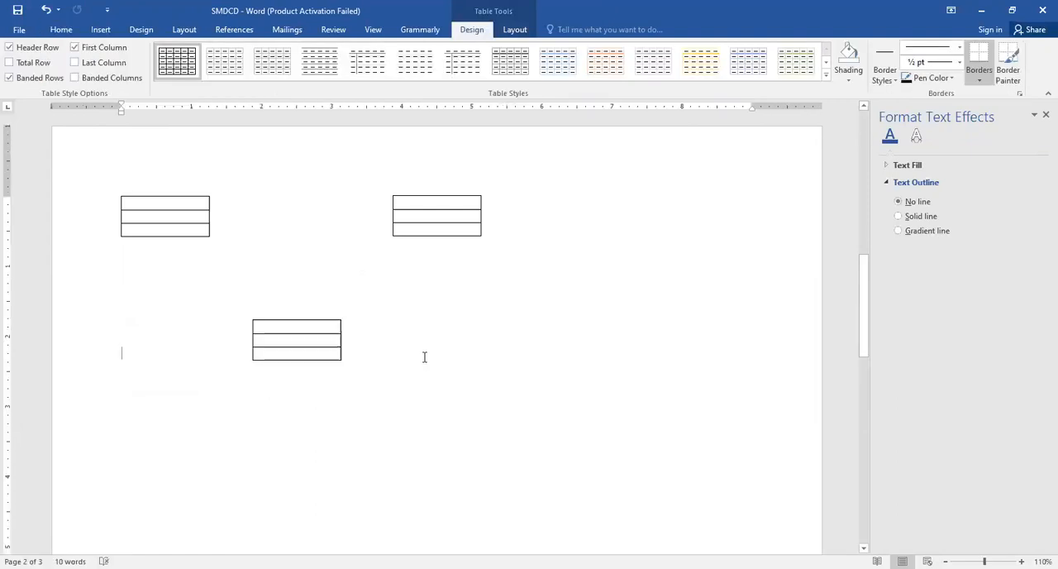
Check the object names in the sequence diagram and enter LOG IN_VIEW in the top row of the upper-left table
scroll(455, 321, "up", 15)
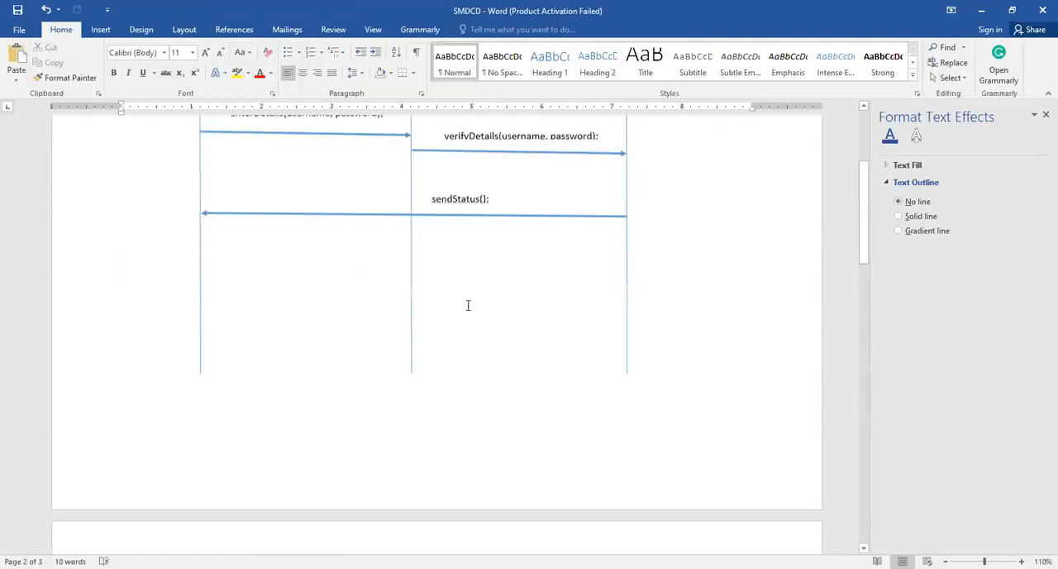
left_click(229, 266)
left_click(417, 266)
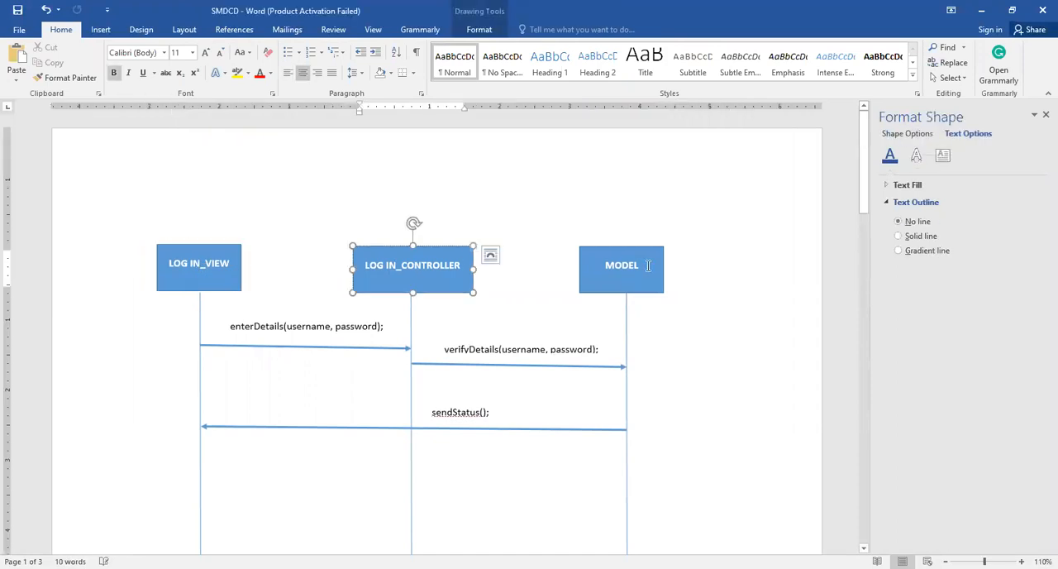
scroll(430, 295, "down", 10)
scroll(442, 295, "down", 2)
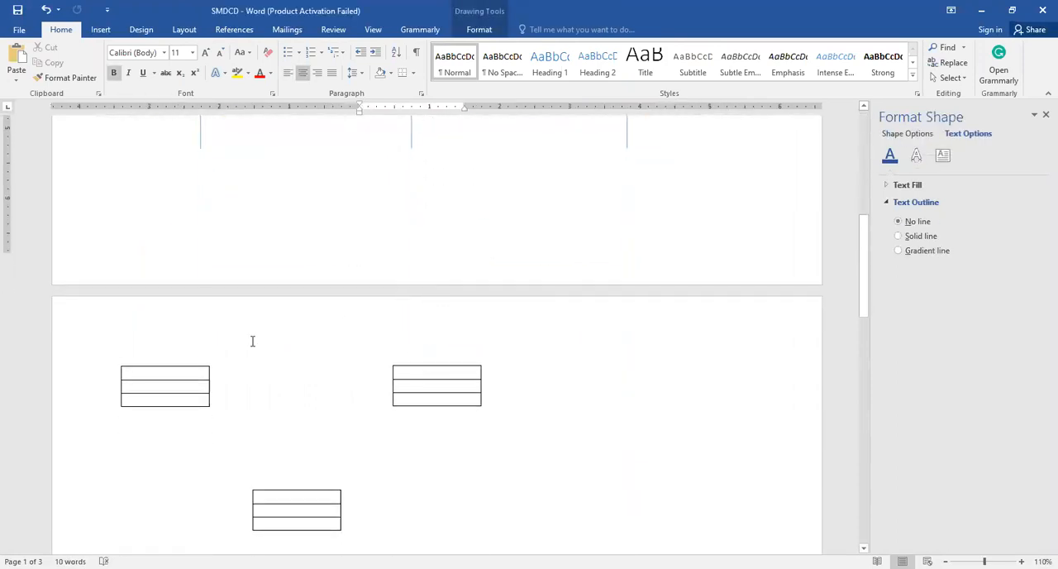
left_click(157, 308)
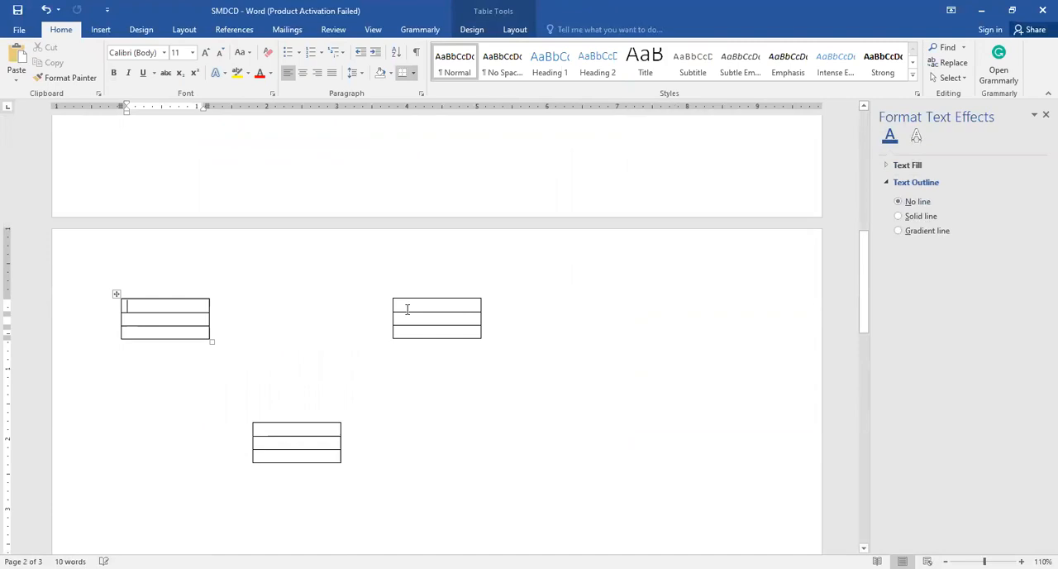
type("l")
type("LOG")
type(" IN")
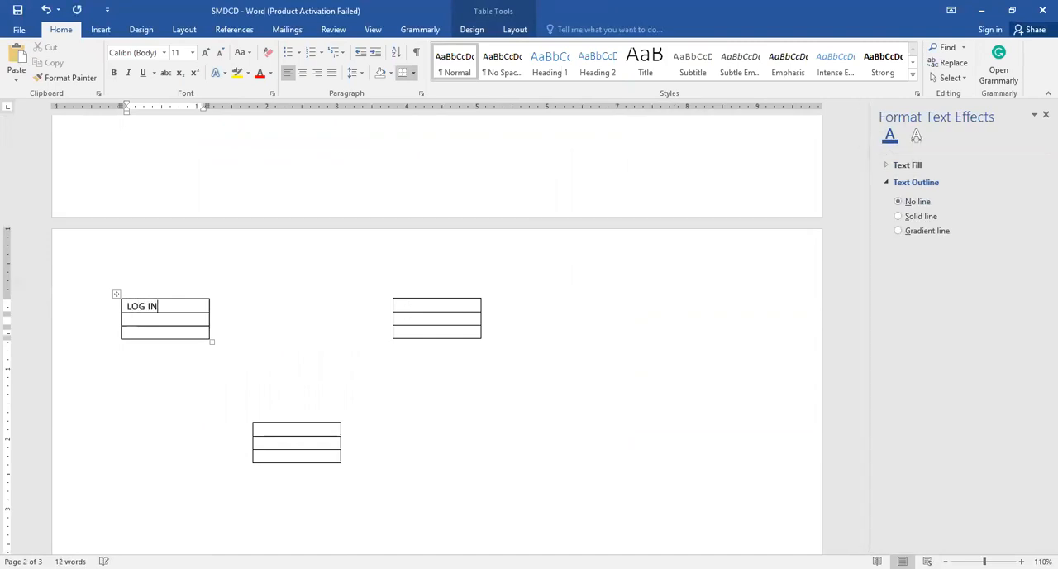
type("_VIEW")
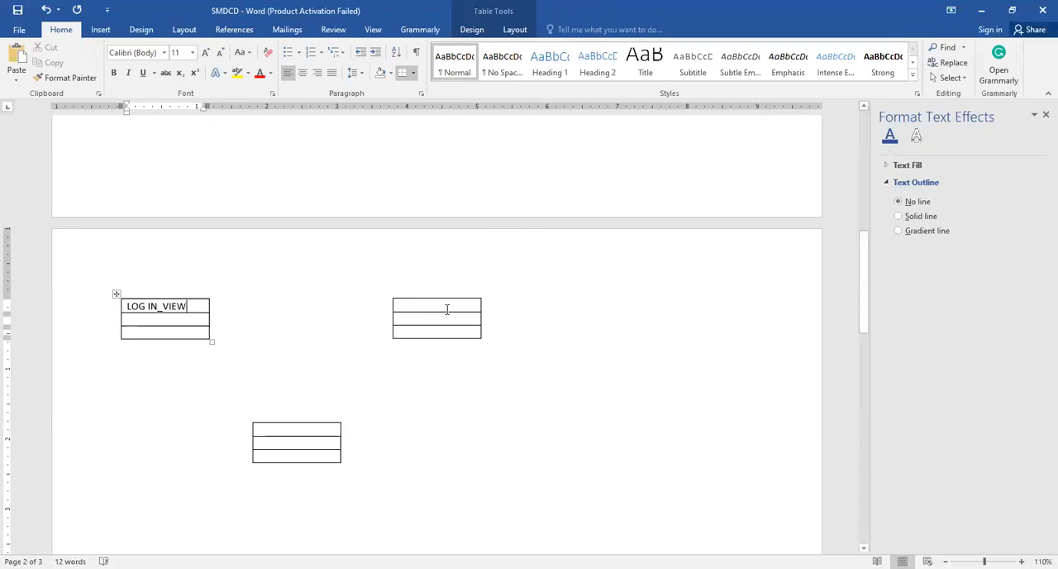
Enter LOG IN_CONTROLLER in the top row of the upper-right table and fit the column width to the text
left_click(444, 307)
type("LO")
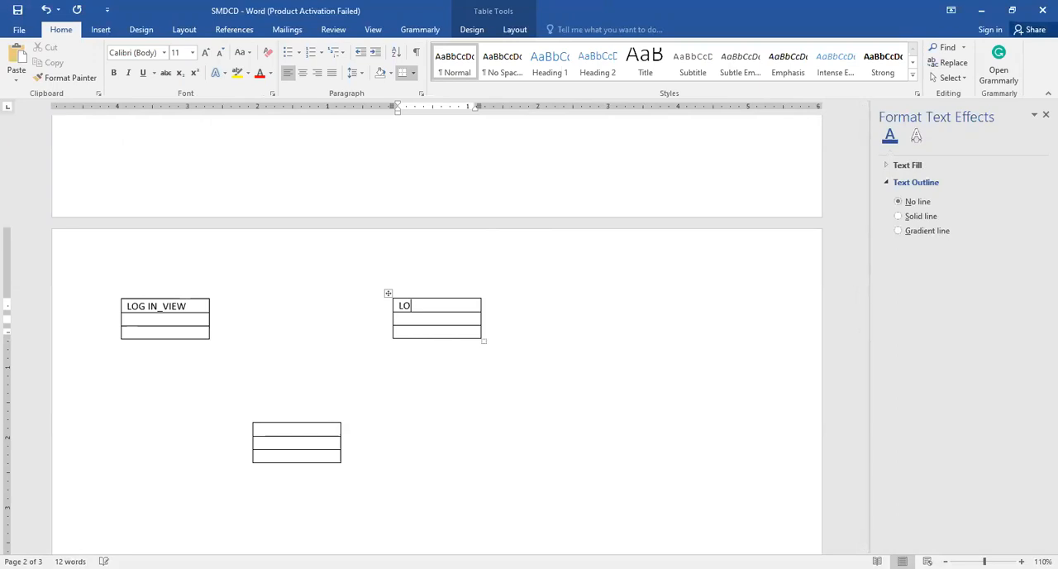
type("G IN_CONTROLLER")
double_click(486, 318)
Enter MODEL in the top row of the lower table
left_click(314, 429)
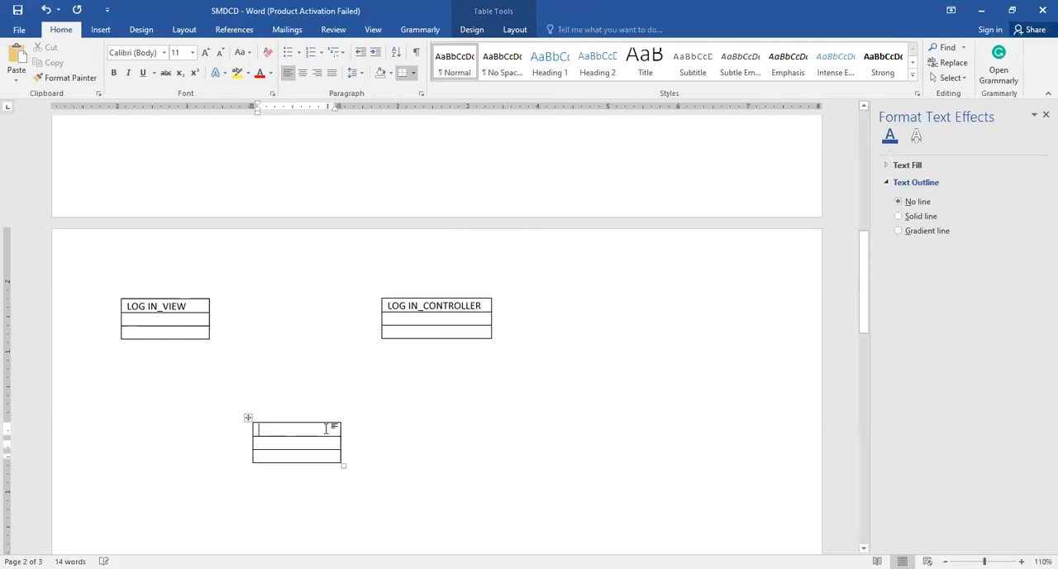
type("LOG")
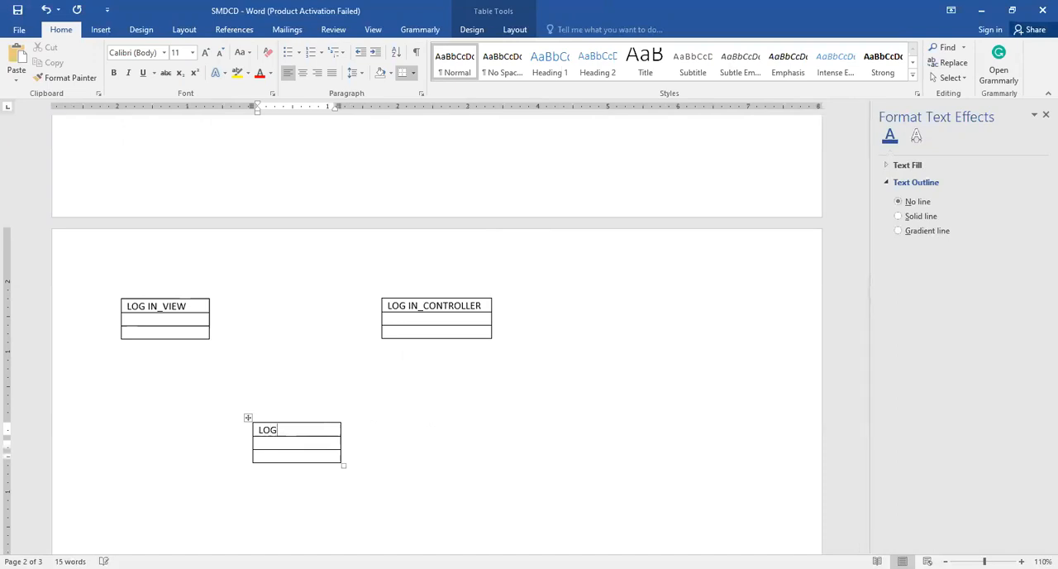
key("BackSpace")
key("BackSpace")
key("BackSpace")
type("MODEL")
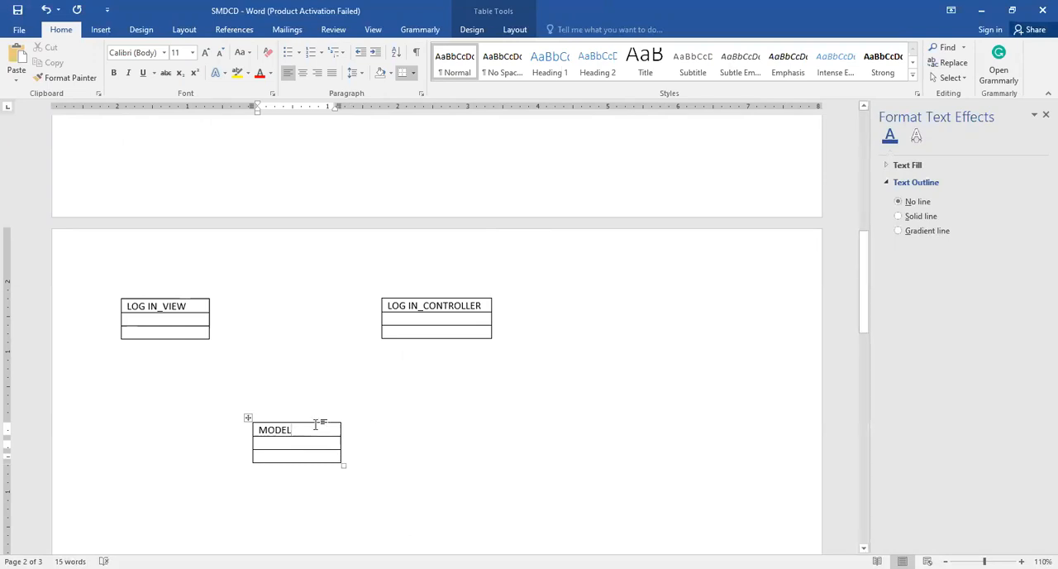
Make the MODEL heading bold and centre it in its cell
left_click_drag(310, 431, 338, 455)
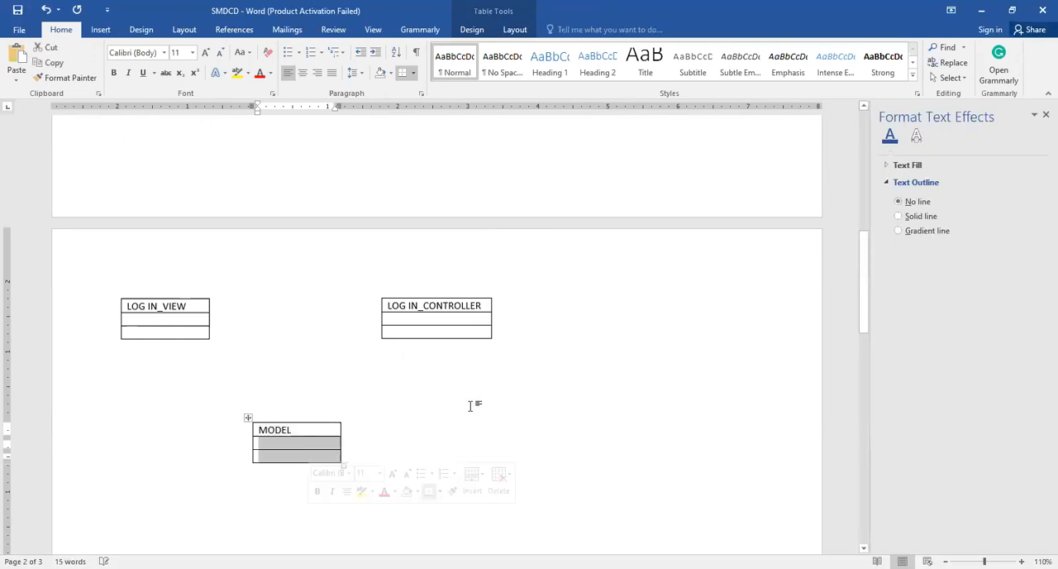
left_click(296, 430)
left_click(254, 429)
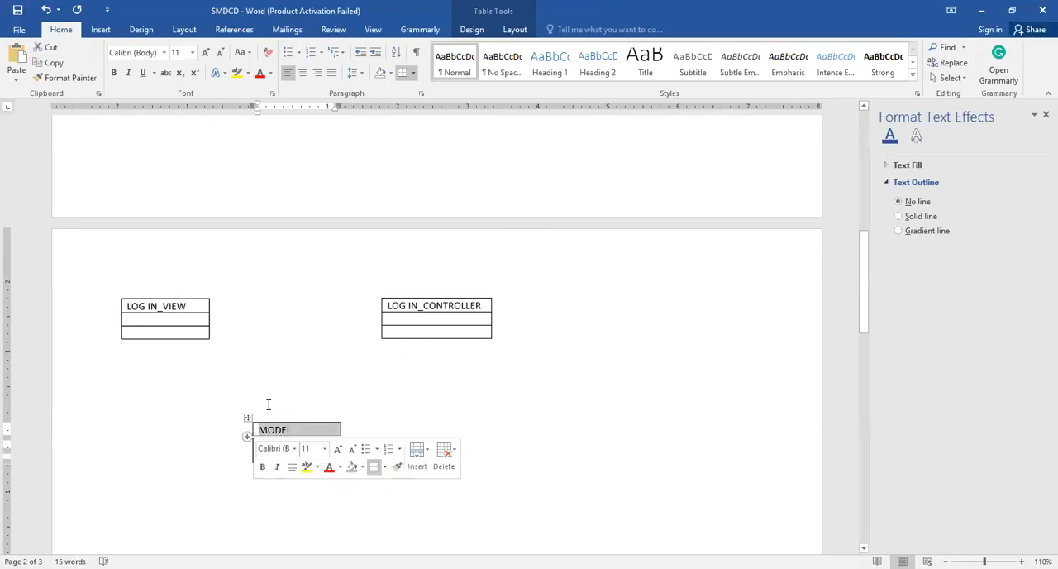
left_click(114, 73)
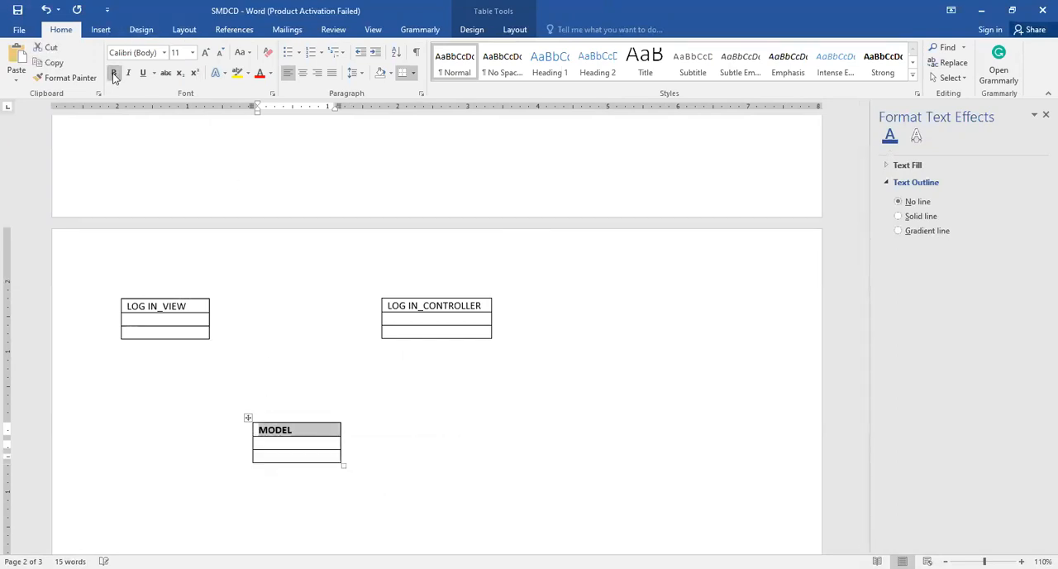
left_click(303, 73)
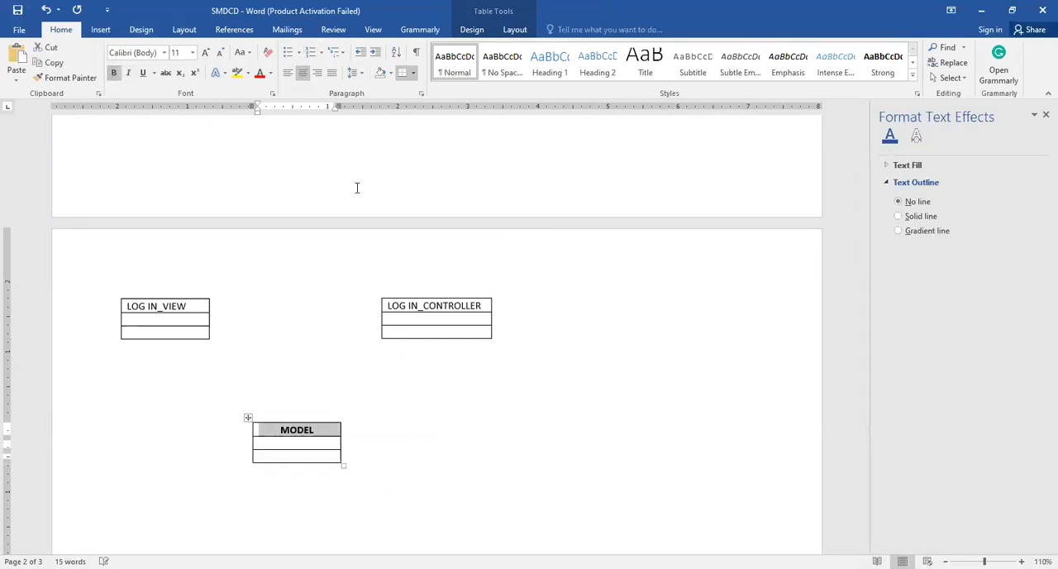
left_click(484, 306)
key("shift+Left")
key("shift+Left")
key("shift+Left")
key("shift+Left")
key("shift+Left")
key("shift+Left")
key("shift+Left")
key("shift+Left")
key("shift+Left")
key("shift+Left")
key("shift+Left")
key("shift+Left")
key("shift+Left")
key("shift+Left")
key("shift+Left")
key("shift+Left")
key("shift+Left")
key("shift+Left")
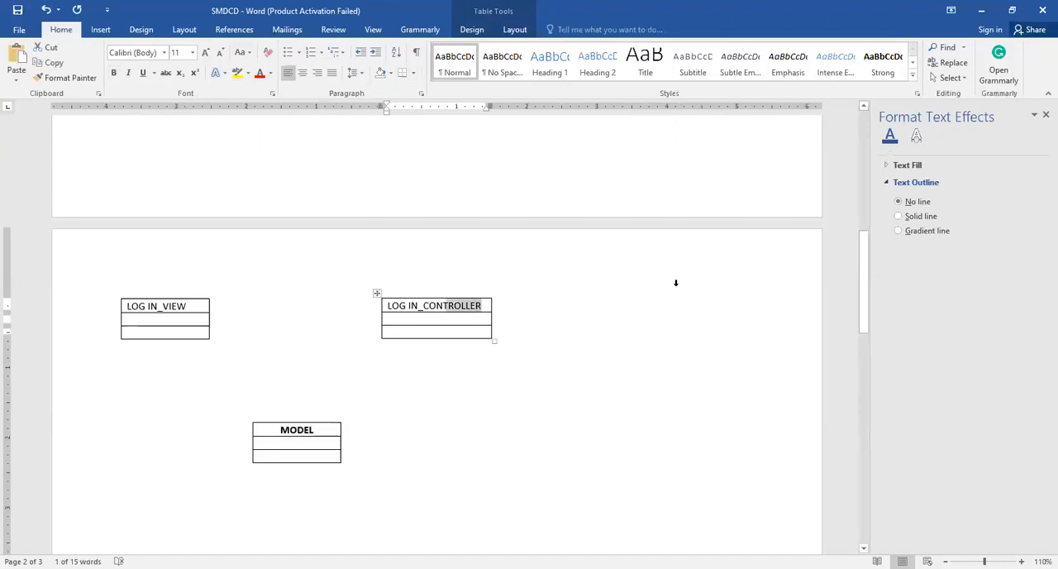
key("shift+Left")
key("shift+Left")
key("shift+Left")
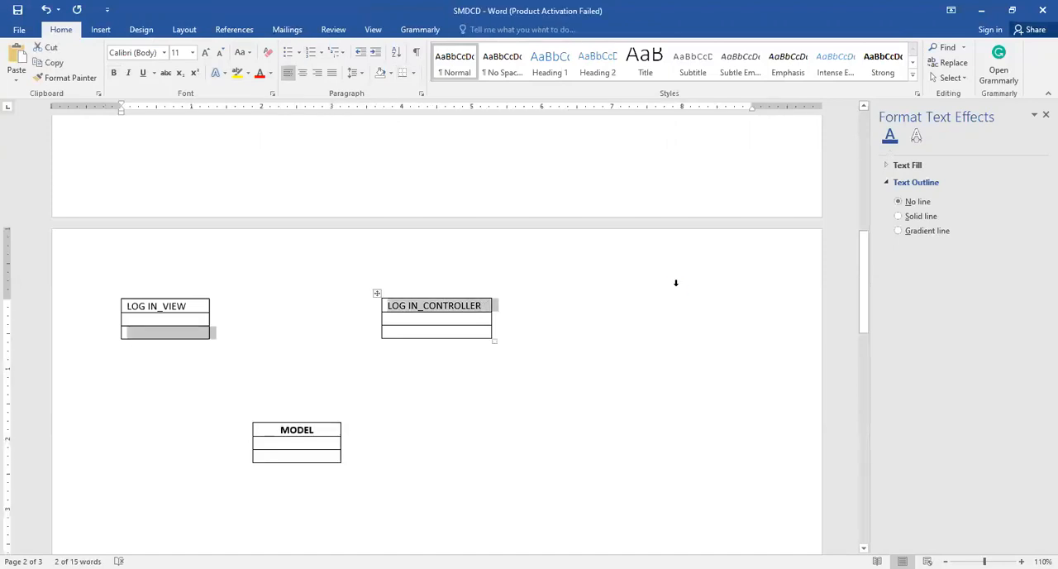
key("shift+Down")
key("Up")
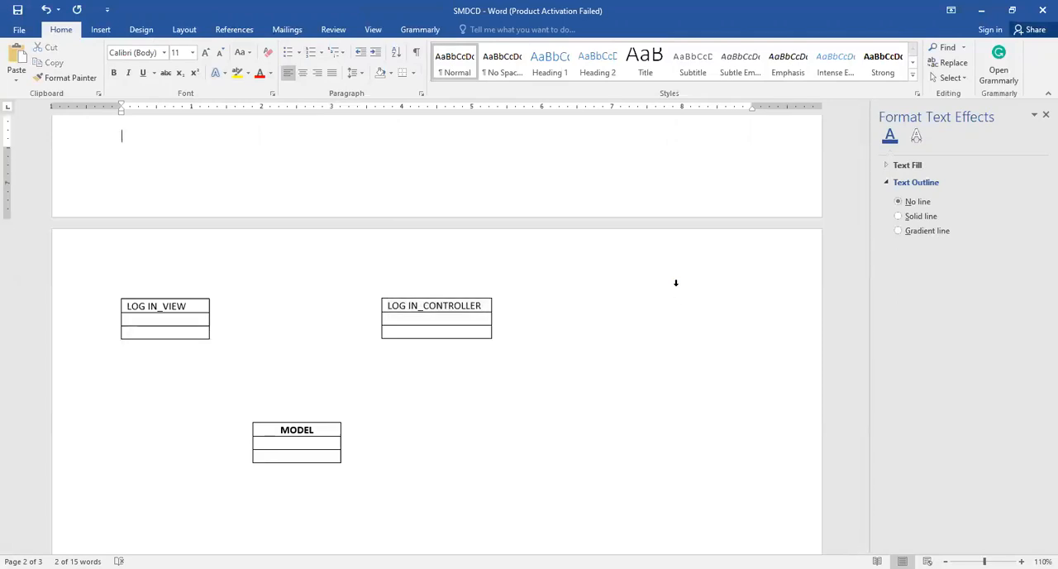
Make the whole LOG IN_CONTROLLER heading bold
left_click_drag(483, 306, 395, 306)
left_click(394, 305)
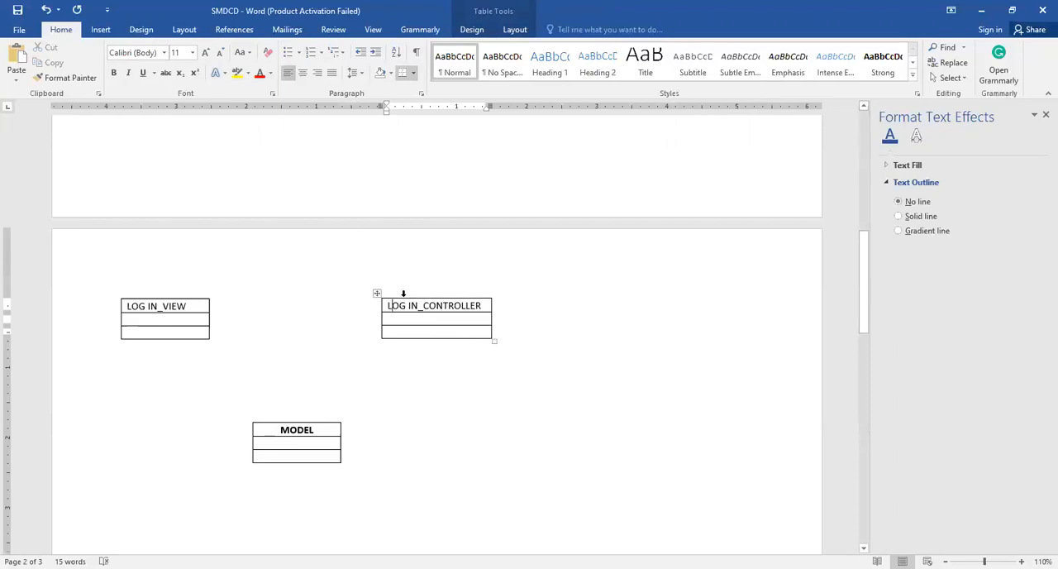
key("shift+Right")
key("shift+Right")
key("shift+Right")
key("shift+Right")
key("shift+Right")
key("shift+Right")
key("shift+Right")
key("shift+Right")
key("shift+Right")
key("shift+Right")
key("shift+Right")
key("shift+Right")
key("shift+Right")
key("shift+Right")
key("shift+Right")
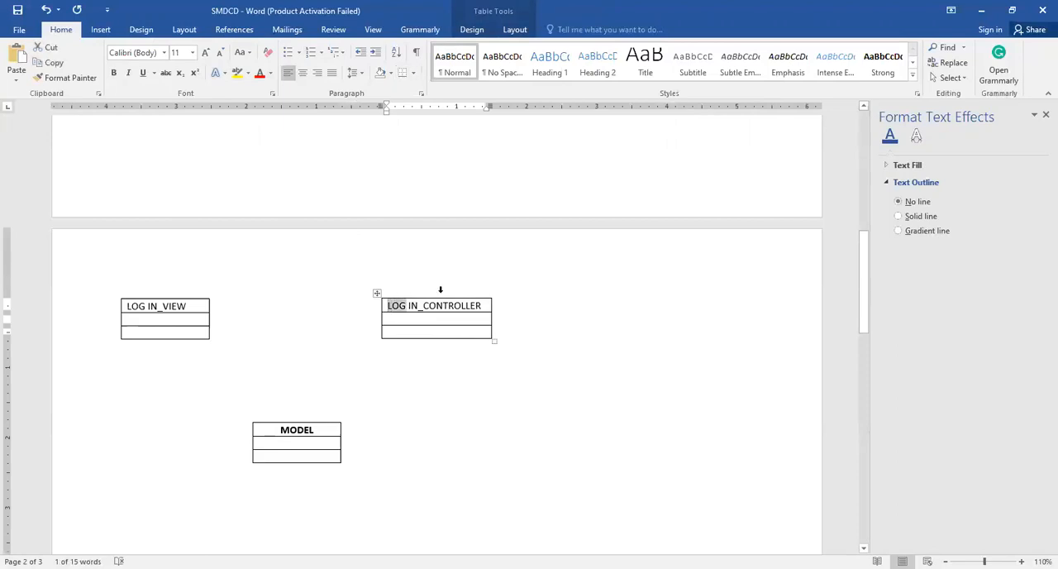
key("shift+Right")
key("shift+Right")
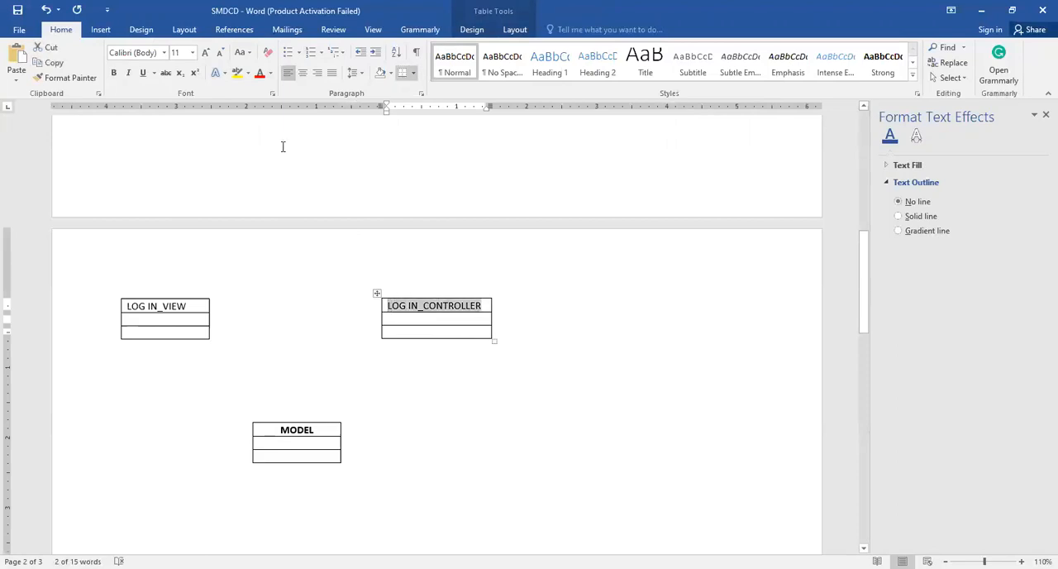
double_click(117, 74)
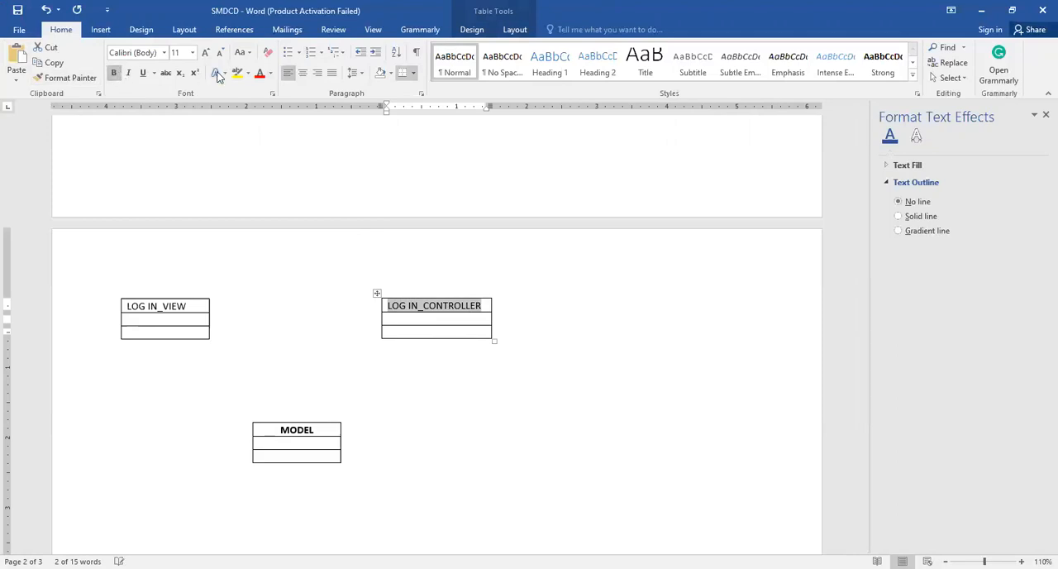
Centre the LOG IN_CONTROLLER heading in its cell and make it bold
left_click(303, 73)
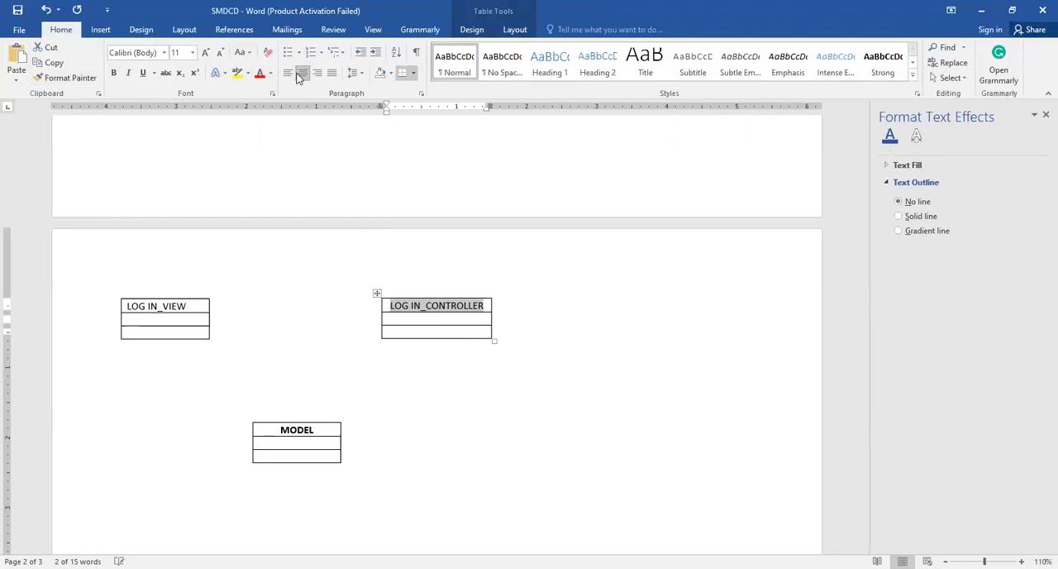
left_click(191, 306)
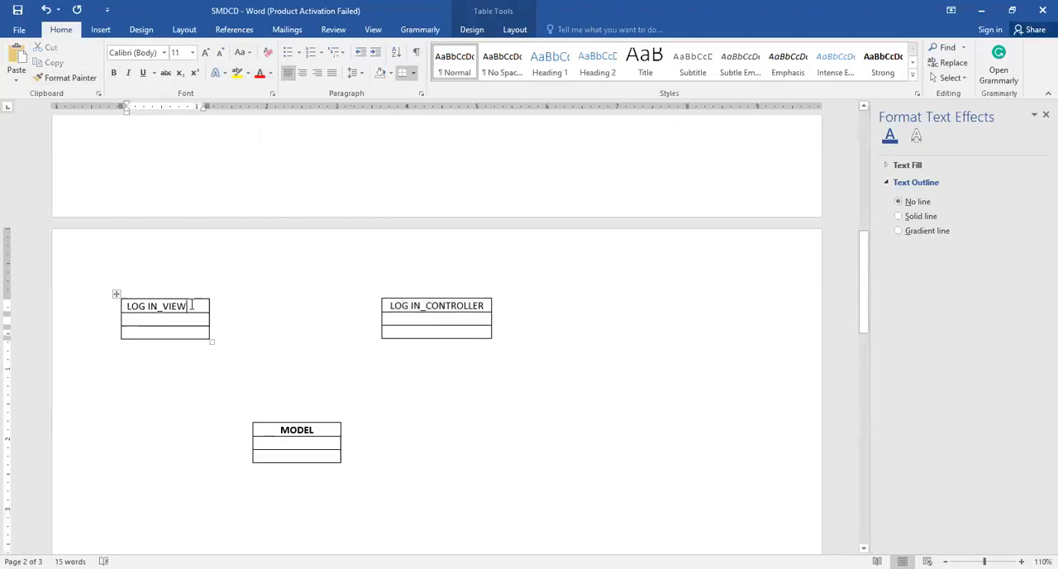
left_click(486, 306)
key("shift+Left")
key("shift+Left")
key("shift+Left")
key("shift+Left")
key("shift+Left")
key("shift+Left")
key("shift+Left")
key("shift+Left")
key("shift+Left")
key("shift+Left")
key("shift+Left")
key("shift+Left")
key("shift+Left")
key("shift+Left")
key("shift+Left")
key("shift+Left")
key("shift+Left")
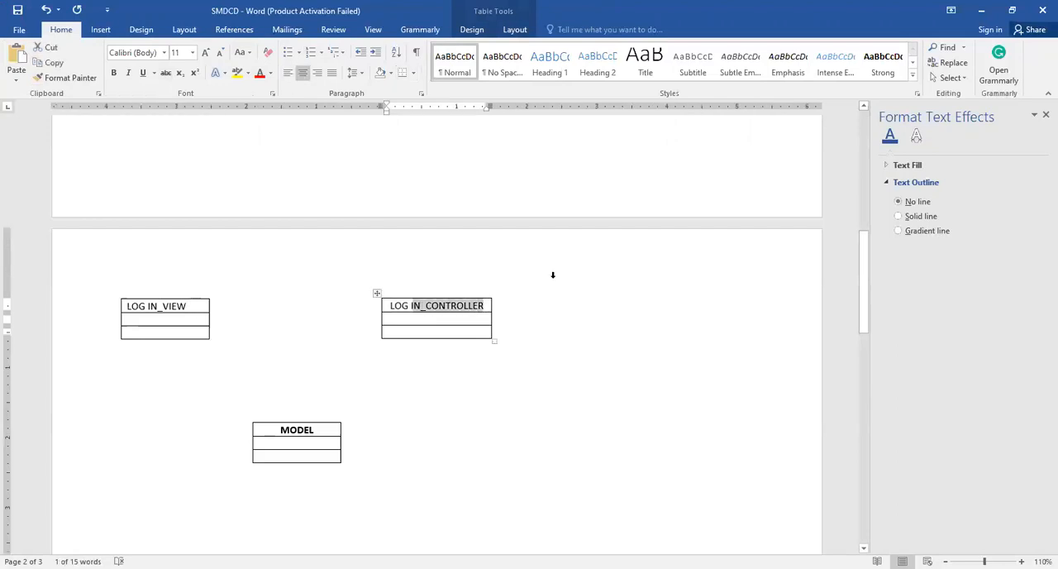
left_click(113, 74)
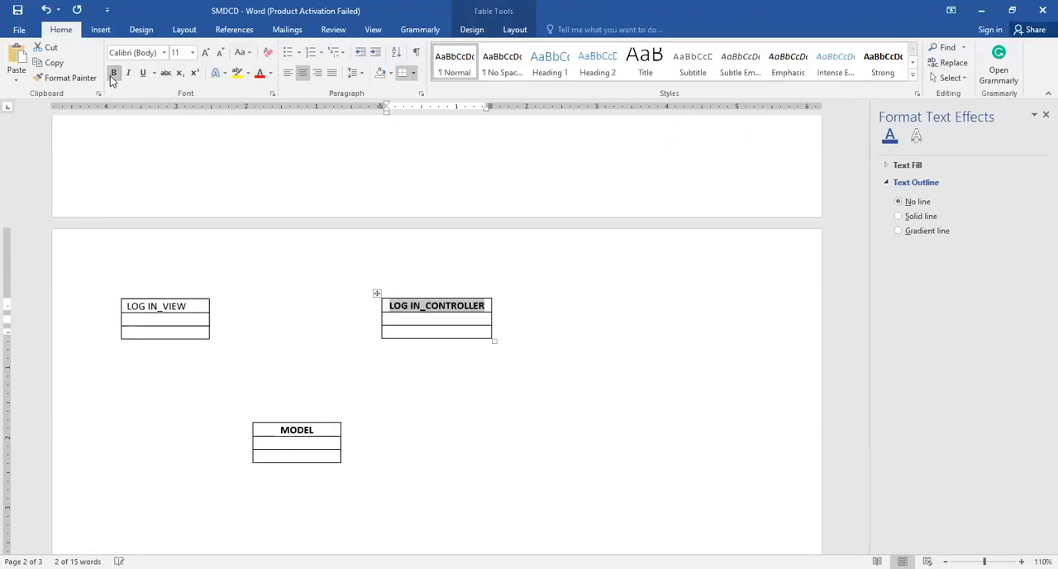
Make the LOG IN_VIEW heading bold and centre it in its cell
left_click(195, 308)
key("shift+Left")
key("shift+Left")
key("shift+Left")
key("shift+Left")
key("shift+Left")
key("shift+Left")
key("shift+Left")
key("shift+Left")
key("shift+Left")
key("shift+Left")
key("shift+Left")
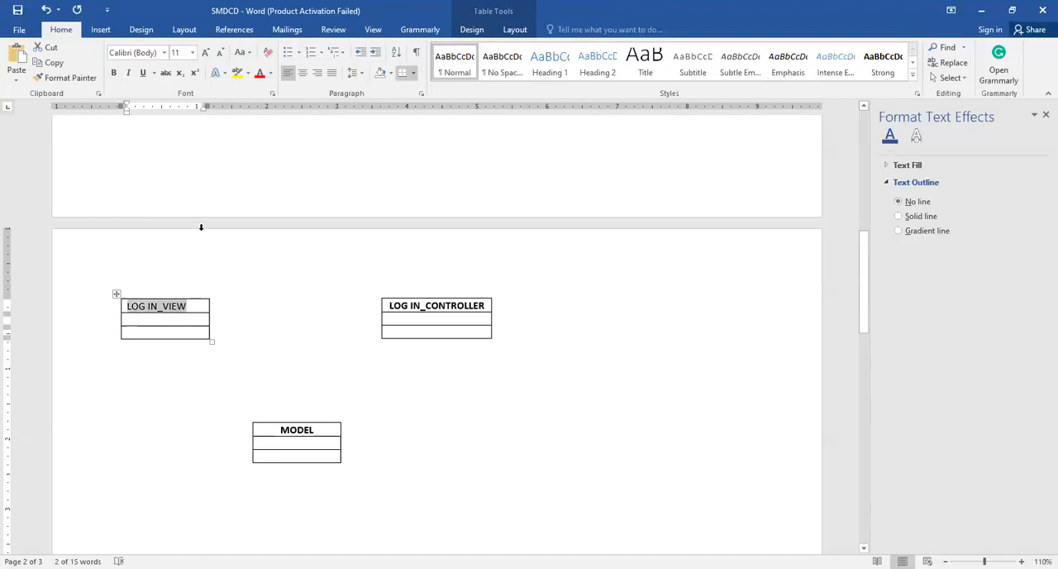
left_click(116, 74)
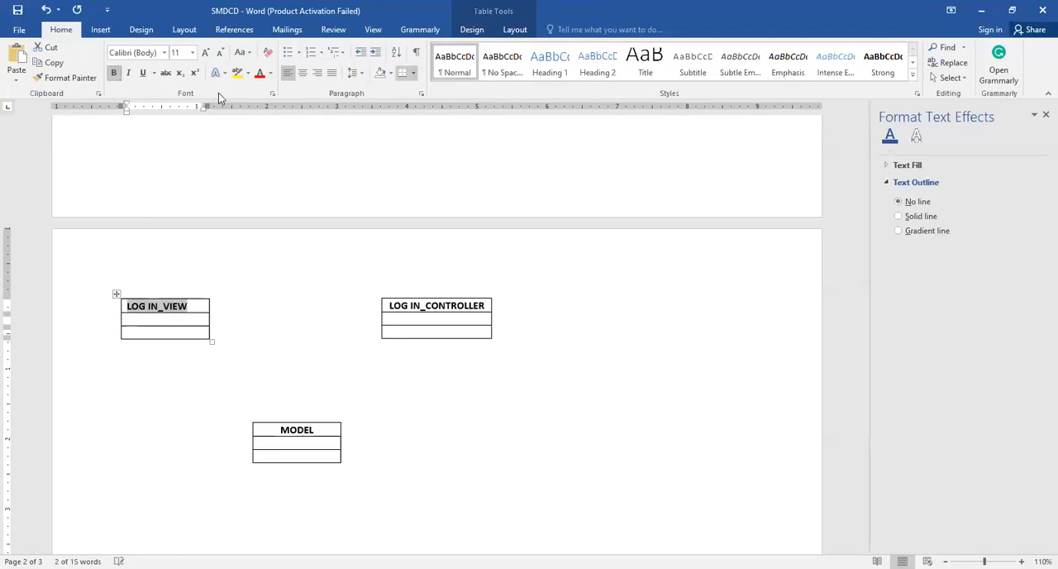
left_click(304, 75)
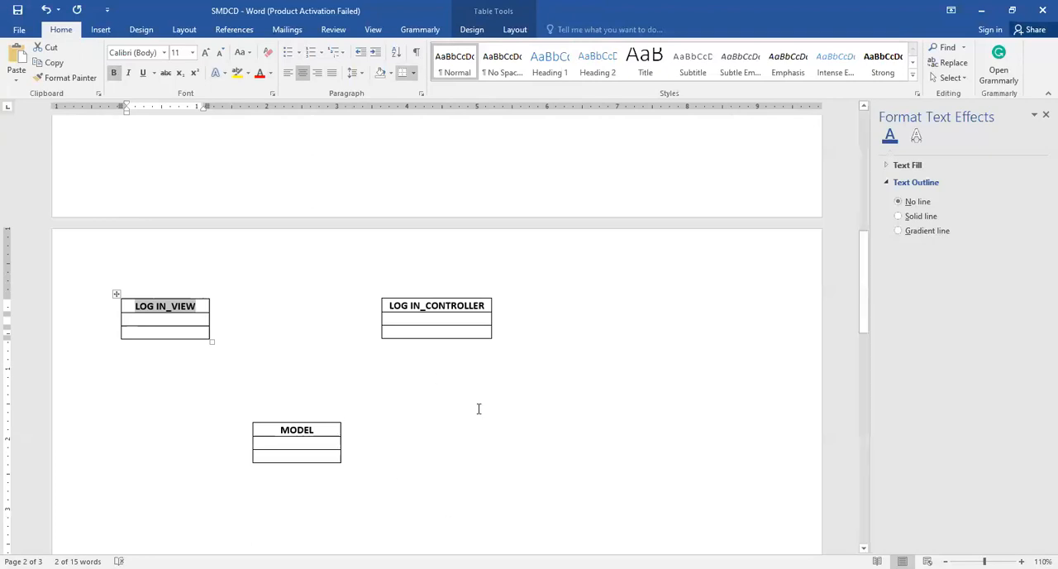
Widen the LOG IN_VIEW and LOG IN_CONTROLLER tables to make room for the method names
scroll(574, 372, "up", 1, "ctrl")
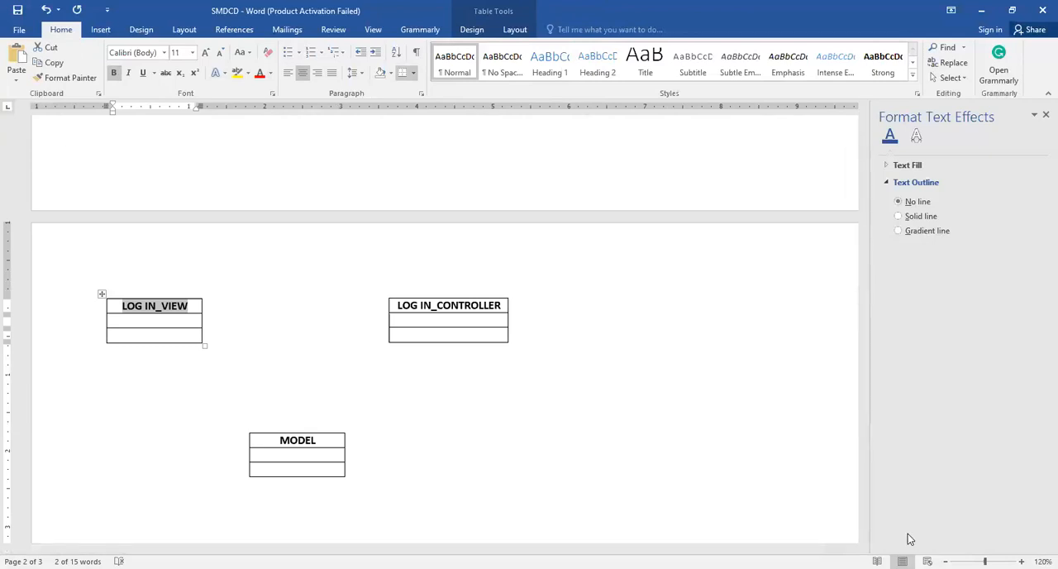
left_click(470, 411)
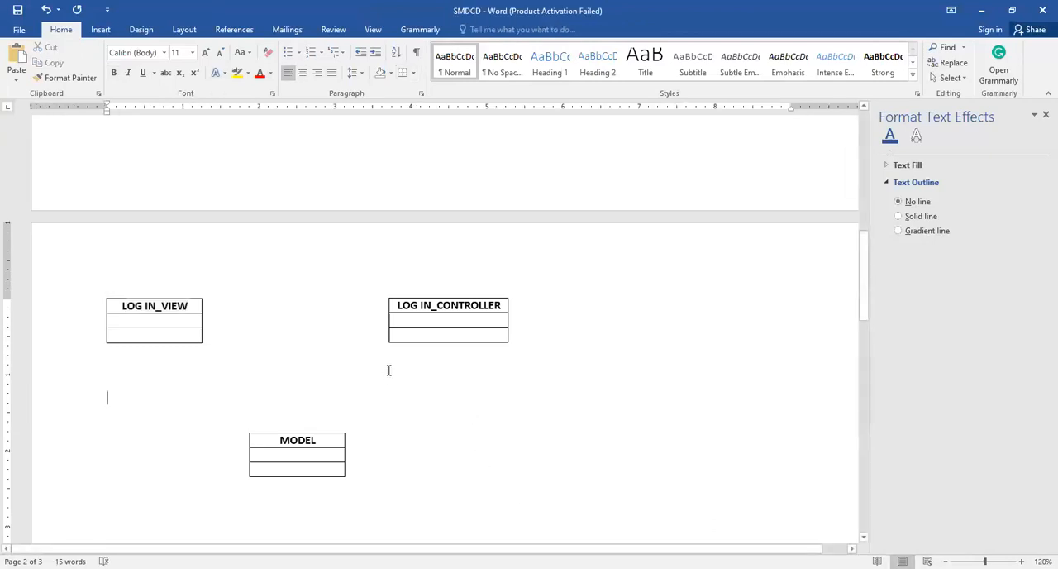
scroll(388, 364, "up", 10)
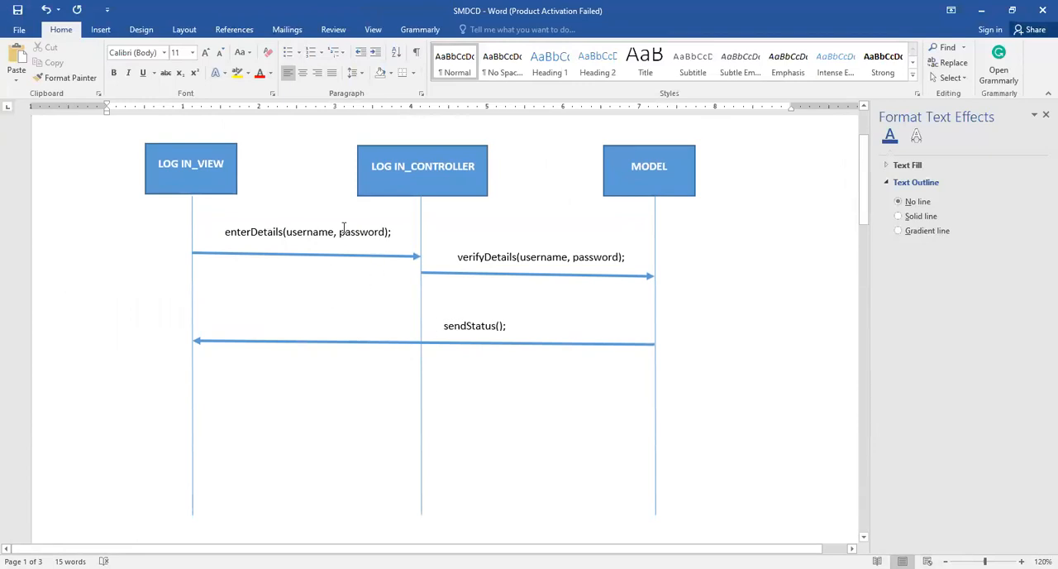
scroll(345, 248, "down", 8)
left_click(324, 463)
scroll(324, 452, "up", 8)
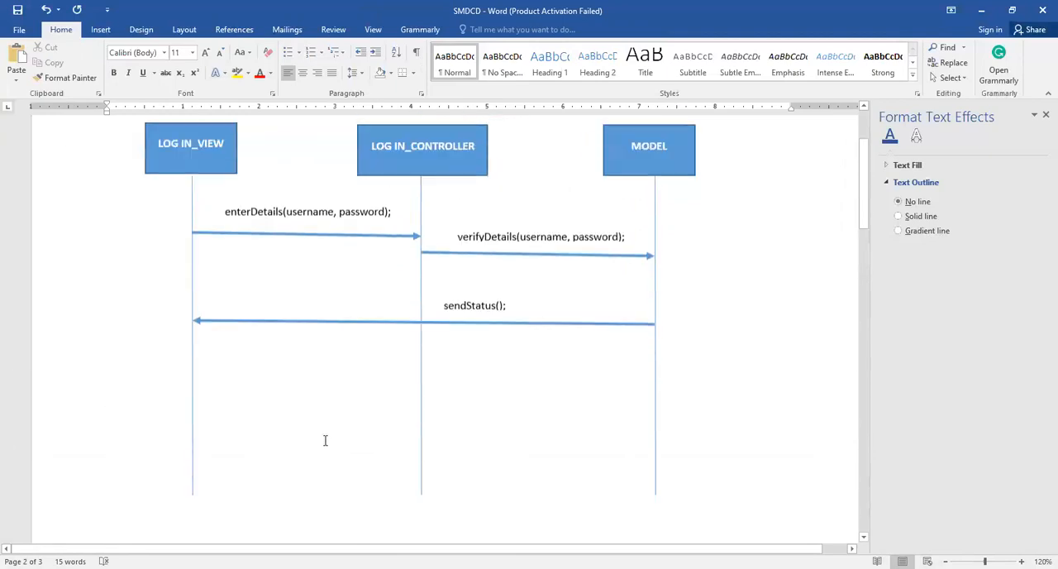
scroll(314, 248, "down", 8)
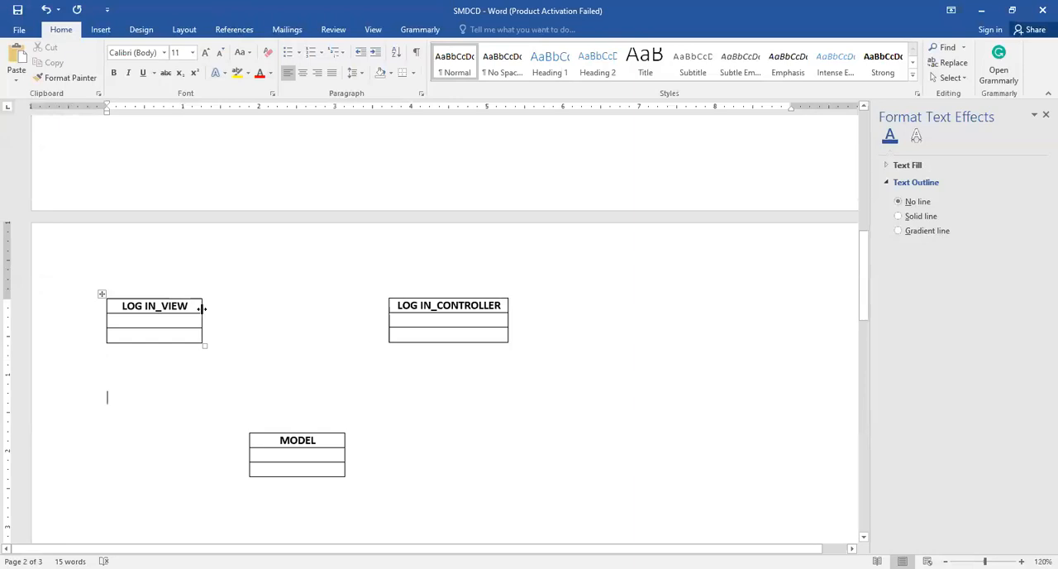
left_click_drag(202, 308, 235, 308)
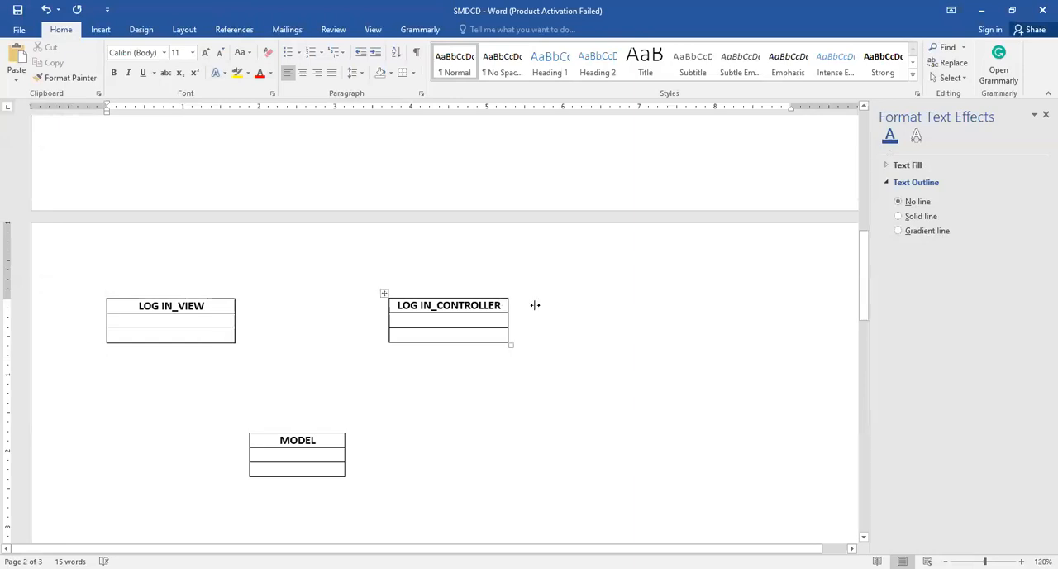
left_click_drag(534, 305, 546, 305)
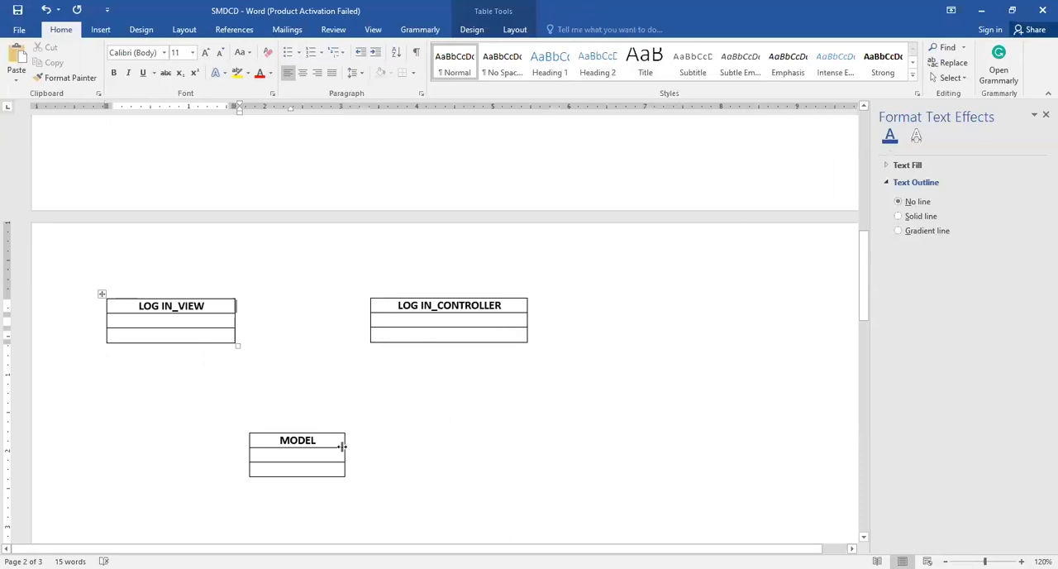
Widen the MODEL table and move it slightly lower, keeping it between the two upper tables
left_click_drag(344, 444, 396, 444)
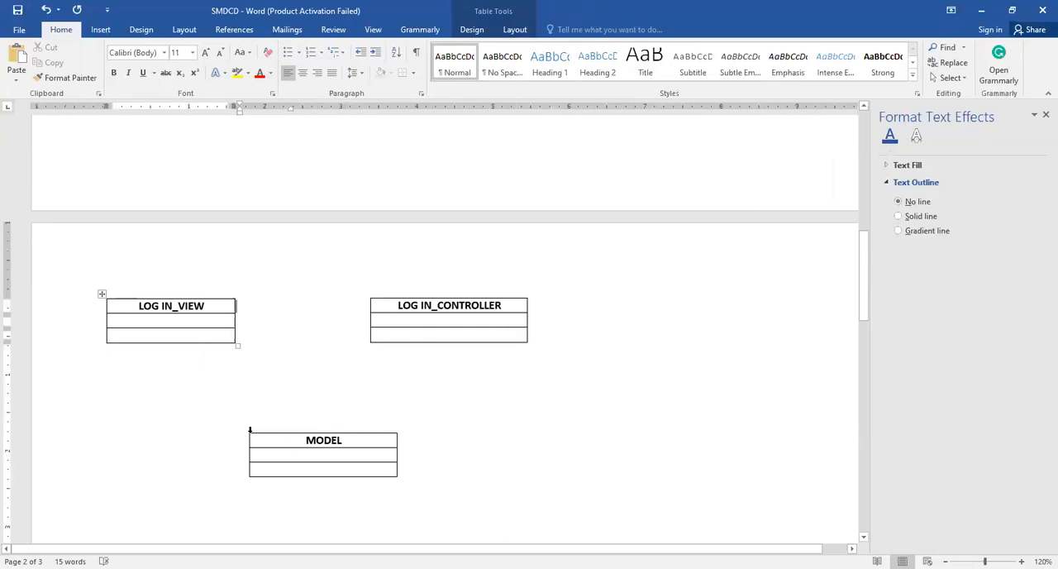
left_click(250, 430)
left_click_drag(243, 430, 228, 460)
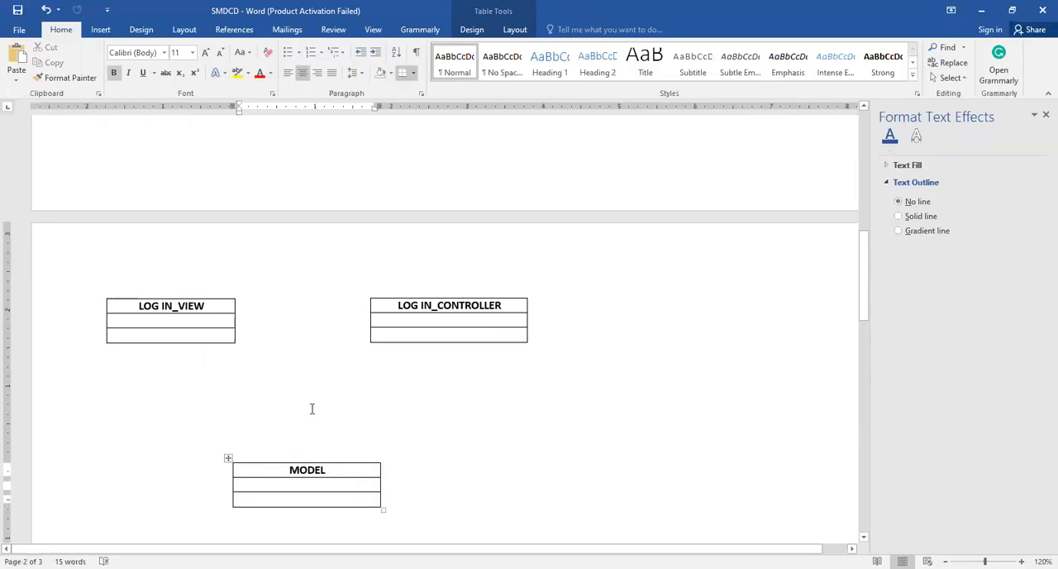
Examine the enterDetails and verifyDetails messages in the sequence diagram and which class each arrow starts from
scroll(312, 407, "up", 15)
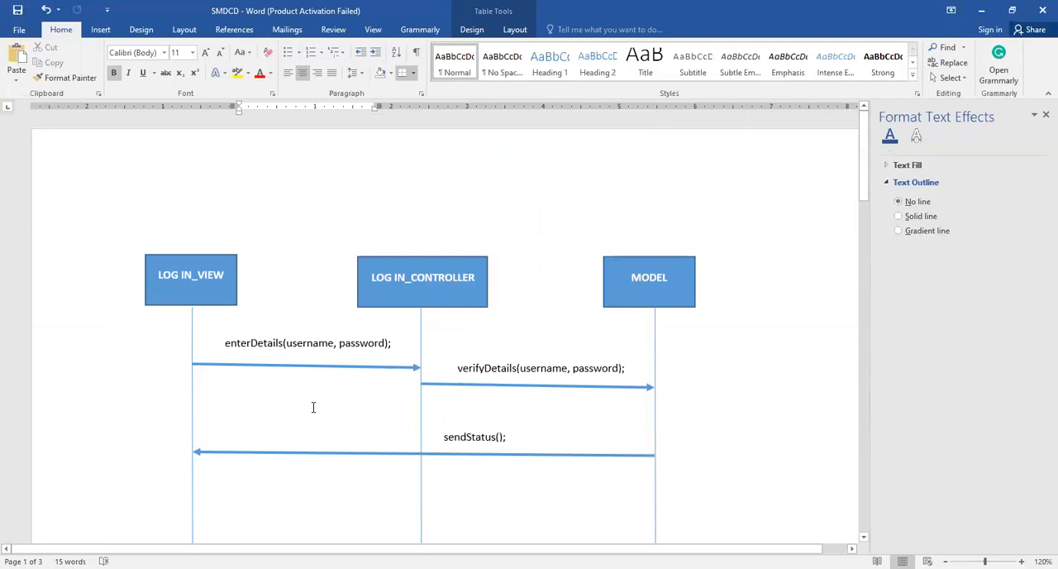
scroll(314, 405, "down", 3)
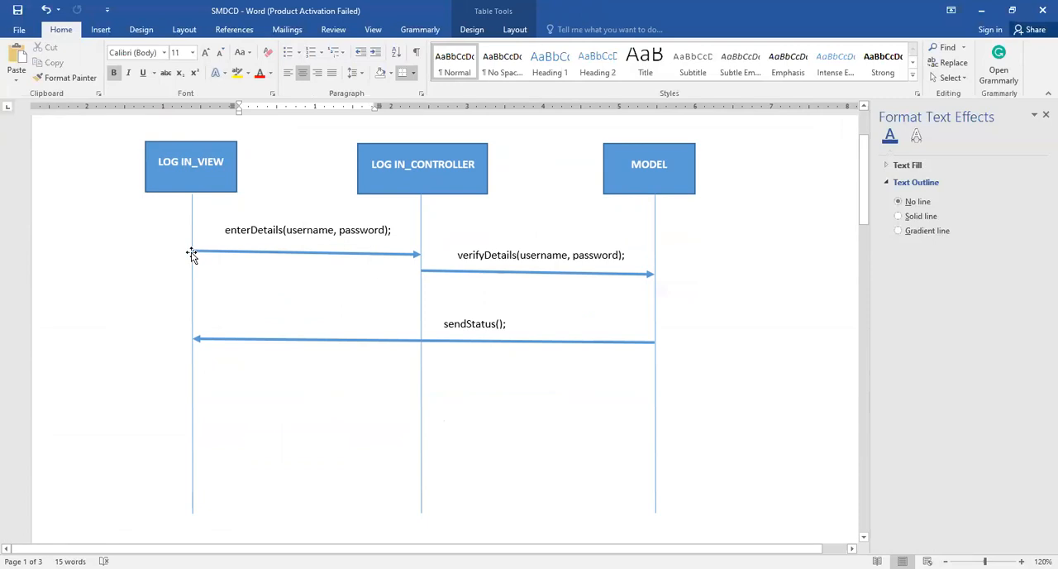
left_click(223, 253)
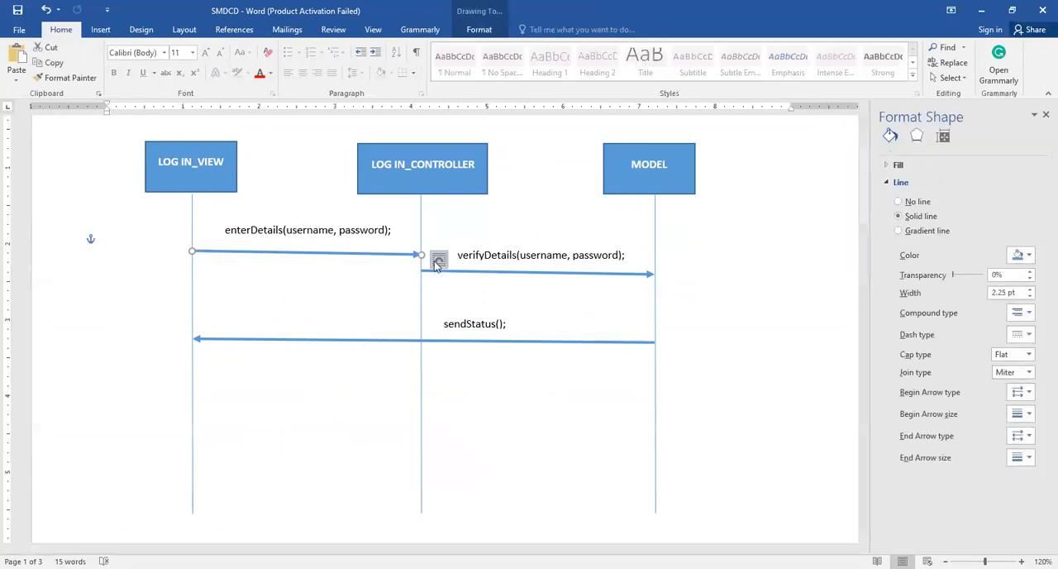
left_click(281, 230)
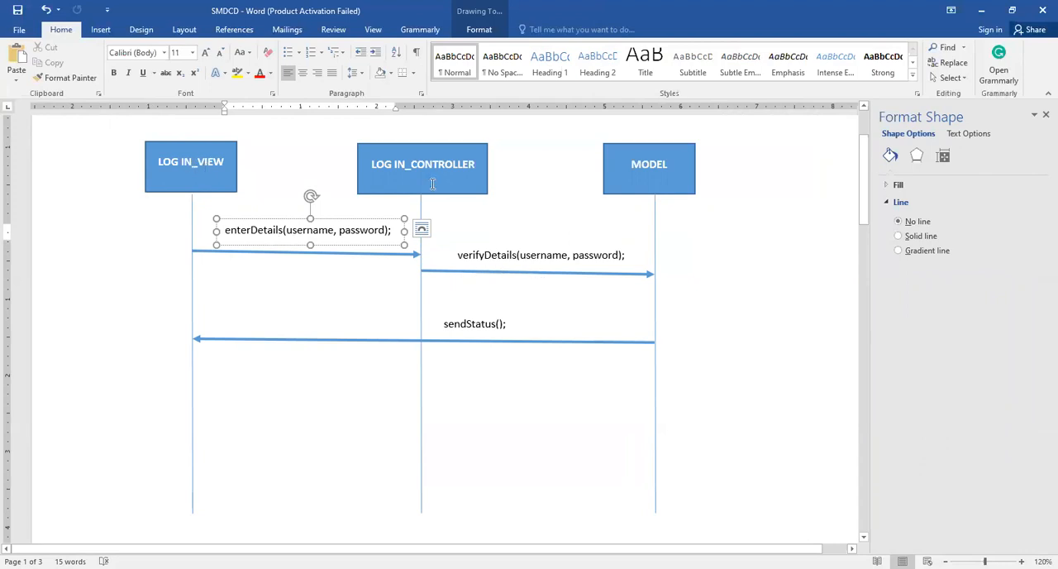
left_click(426, 274)
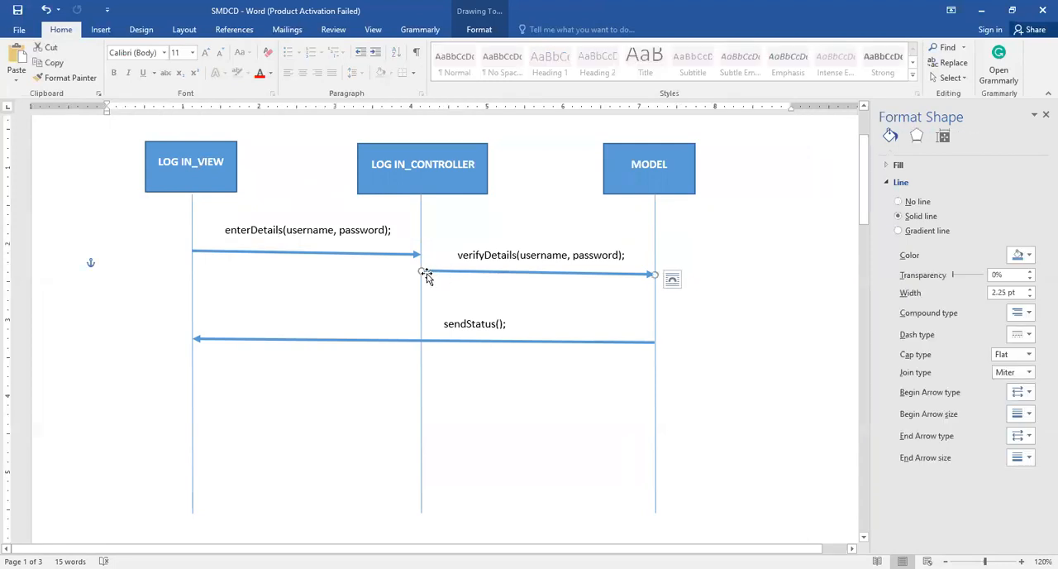
left_click(532, 255)
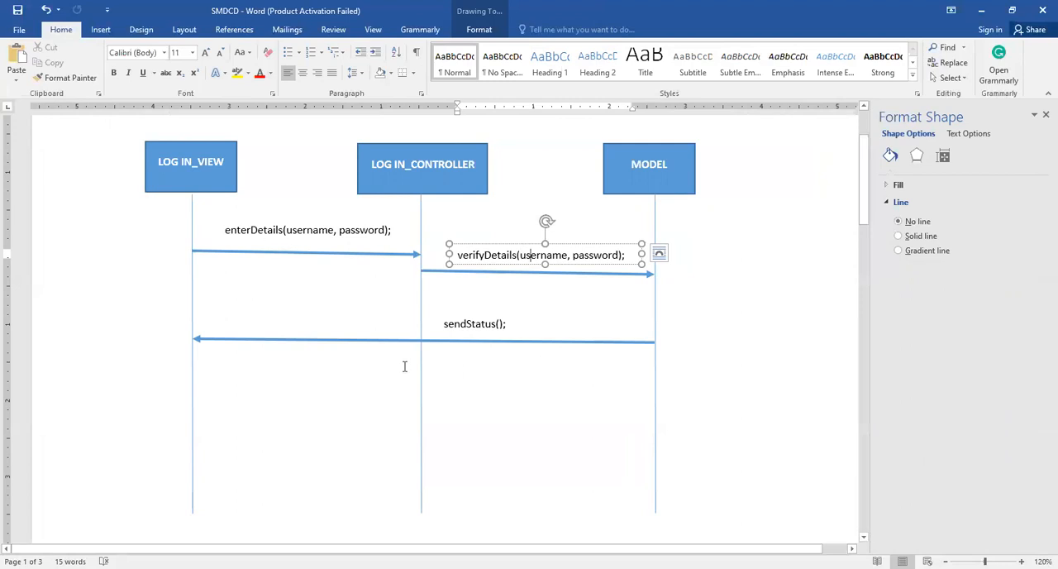
left_click(278, 230)
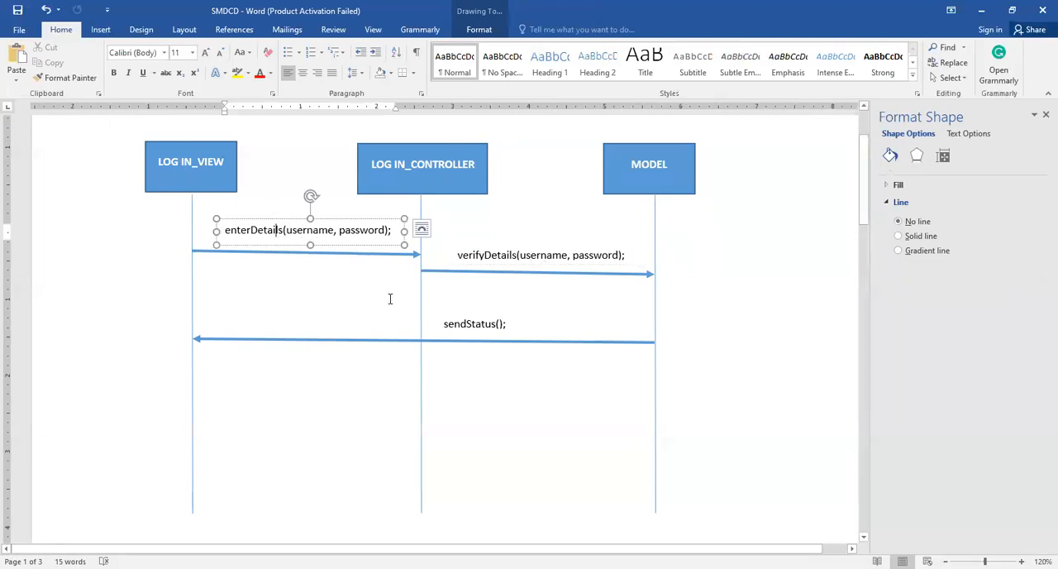
scroll(392, 364, "down", 5)
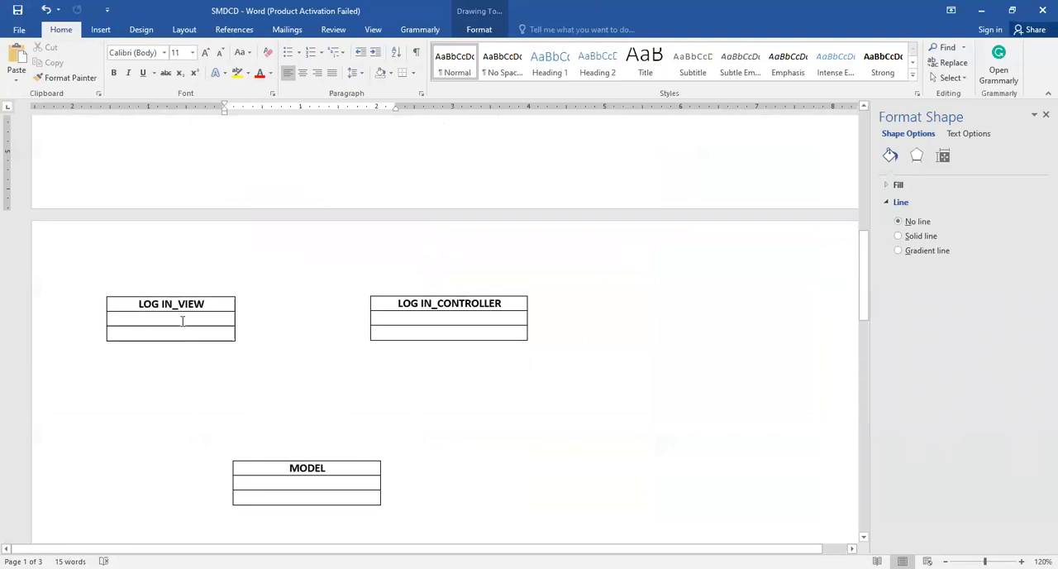
Enter enterDetails(); left-aligned in the bottom row of the LOG IN_VIEW table
left_click(182, 318)
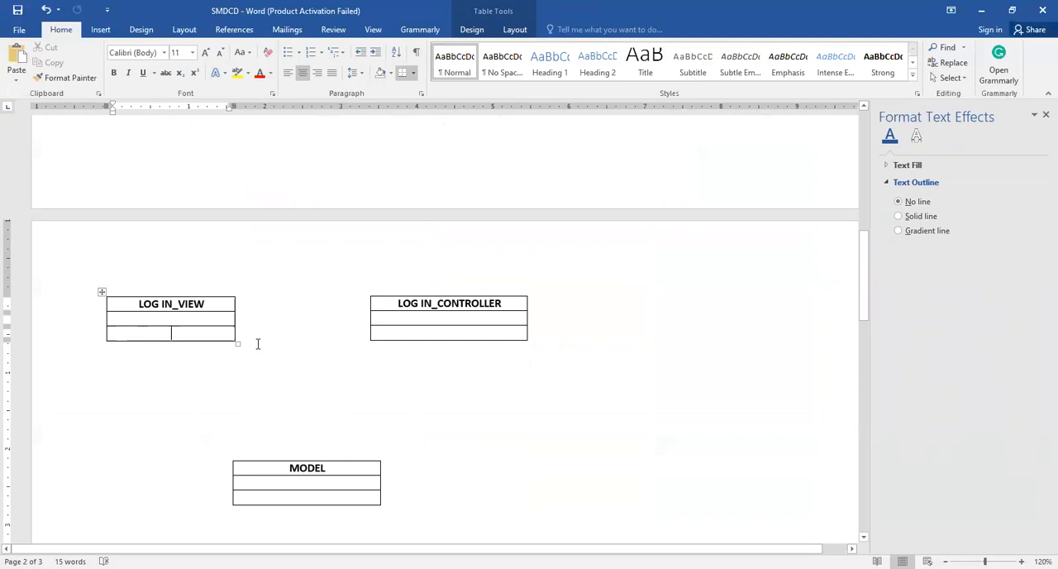
key("ctrl+l")
type("ENTERdETAIL")
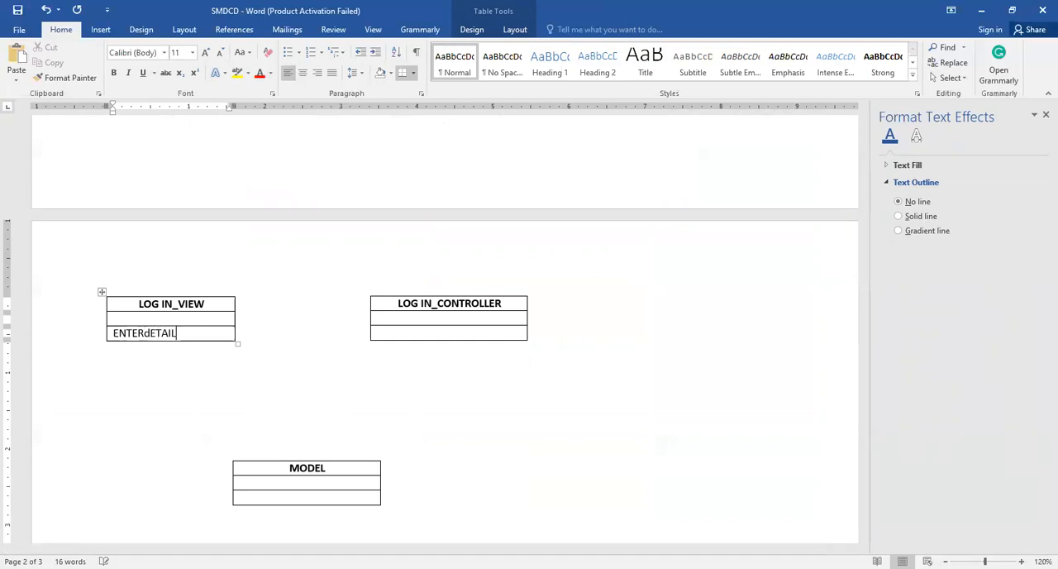
key("BackSpace")
key("BackSpace")
key("BackSpace")
key("BackSpace")
key("BackSpace")
key("BackSpace")
key("BackSpace")
key("BackSpace")
key("BackSpace")
key("BackSpace")
key("BackSpace")
type("enterDetails()")
Add the parameters username, password inside the parentheses of enterDetails in the LOG IN_VIEW table
key("Left")
key("Left")
type("username")
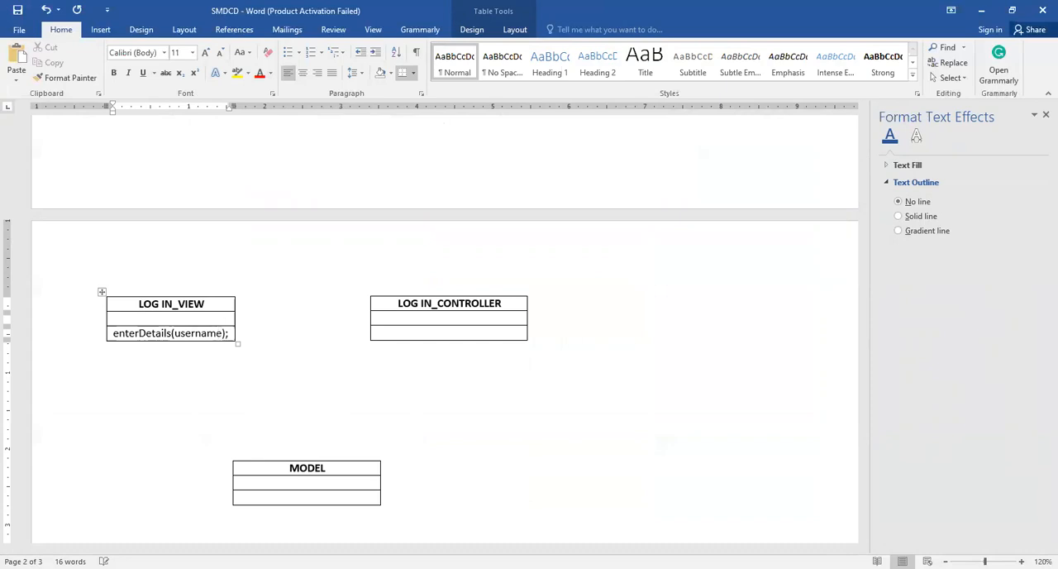
type(", pass")
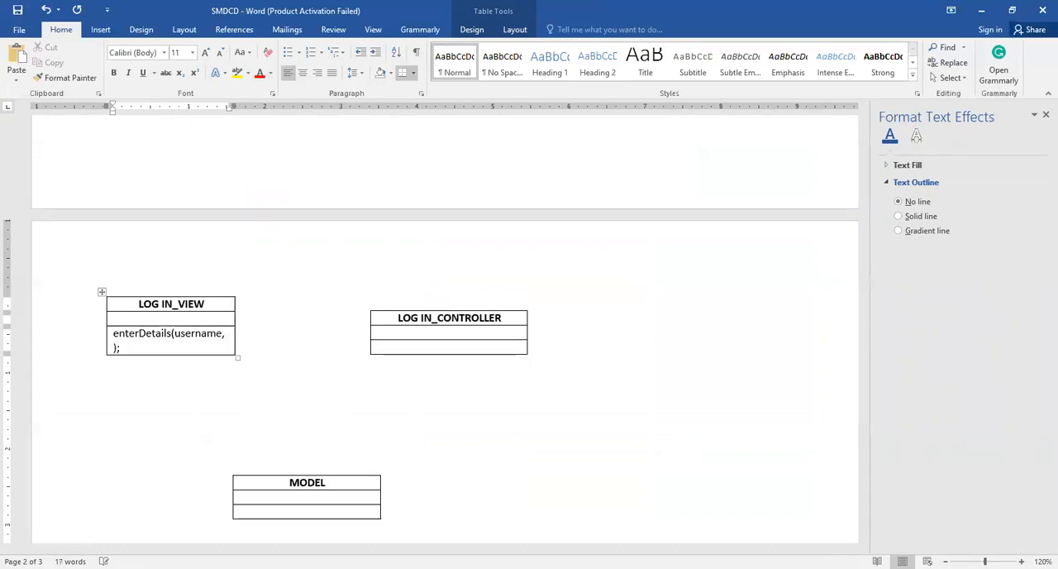
type("word")
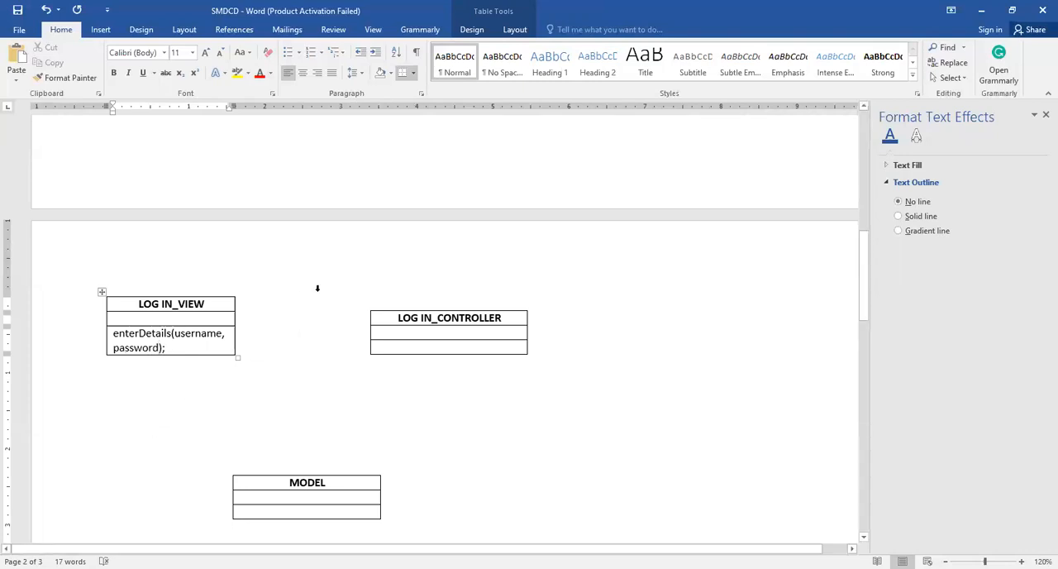
scroll(316, 287, "up", 10)
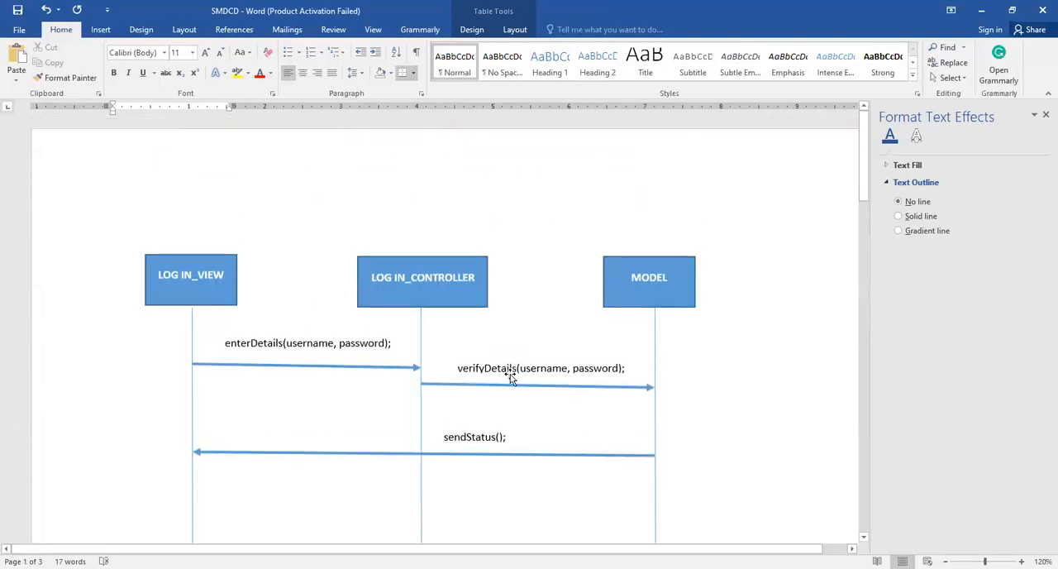
scroll(637, 389, "down", 2)
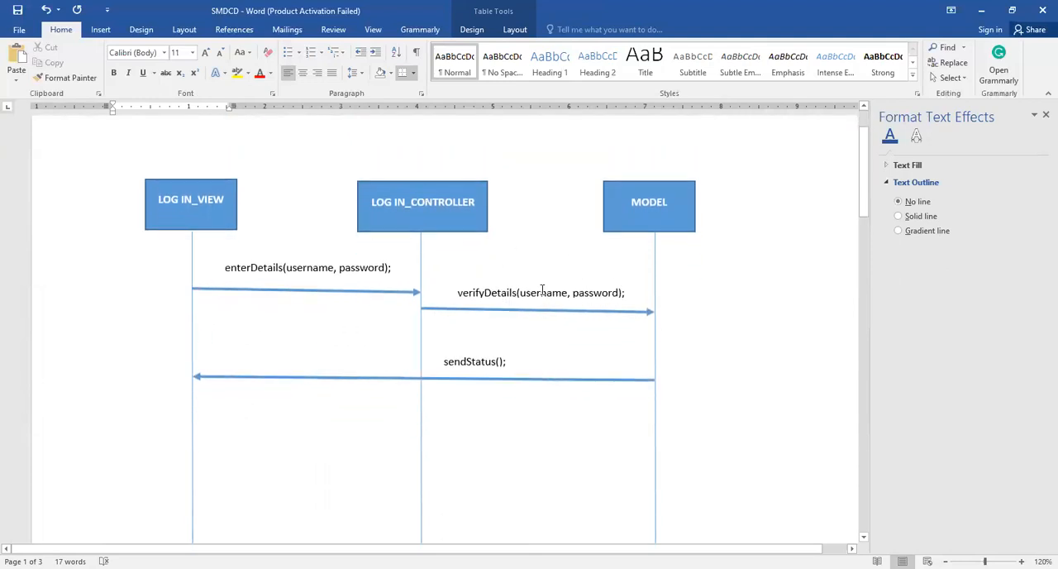
scroll(476, 259, "down", 10)
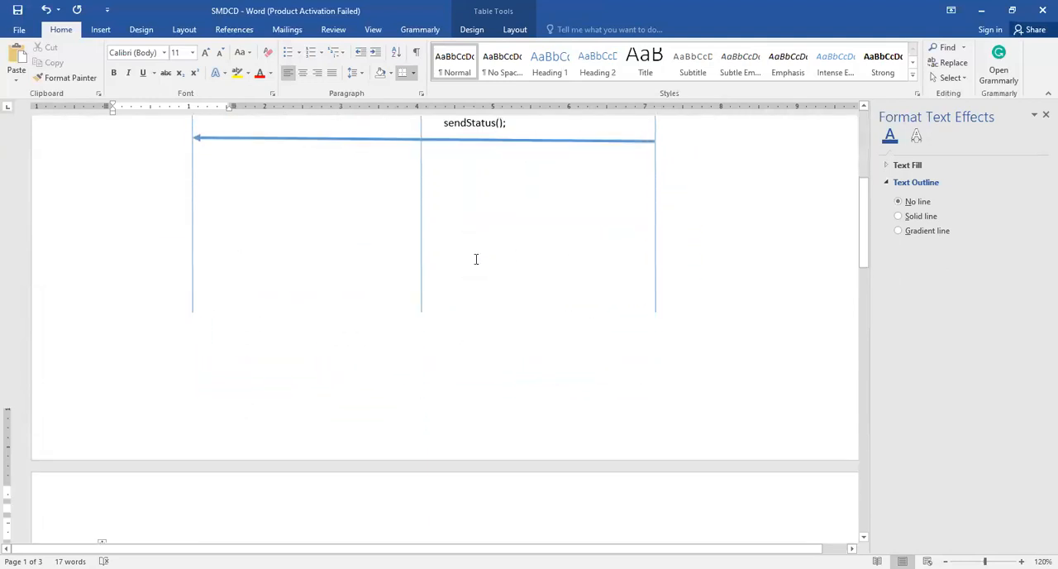
left_click(435, 372)
type("verifyDetails")
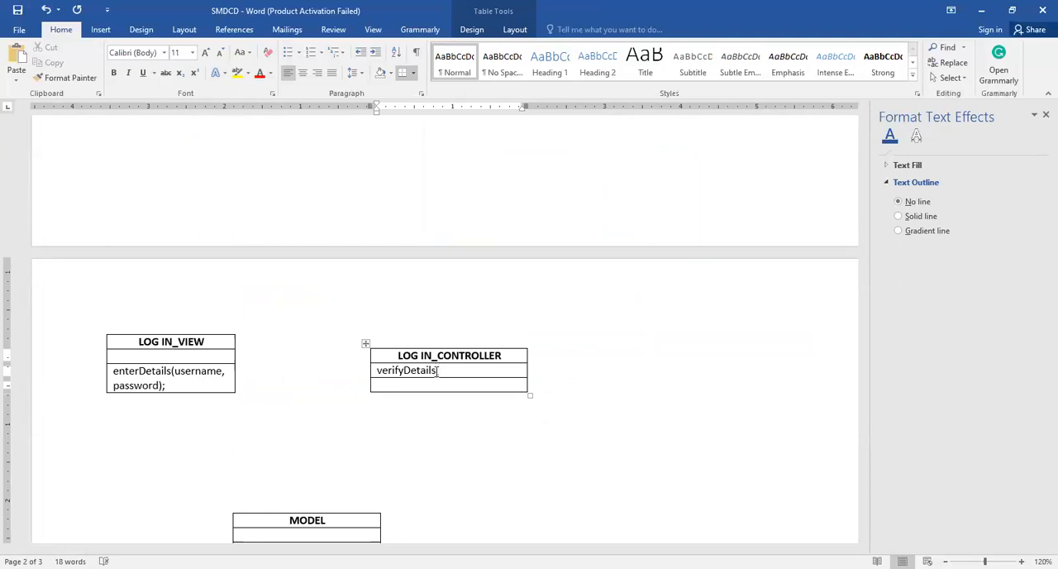
type("(")
key("shift+Left")
key("shift+Left")
key("shift+Left")
key("shift+Left")
key("shift+Left")
key("shift+Left")
key("shift+Left")
key("shift+Left")
key("shift+Left")
key("shift+Left")
key("shift+Left")
key("shift+Left")
key("shift+Left")
key("shift+Left")
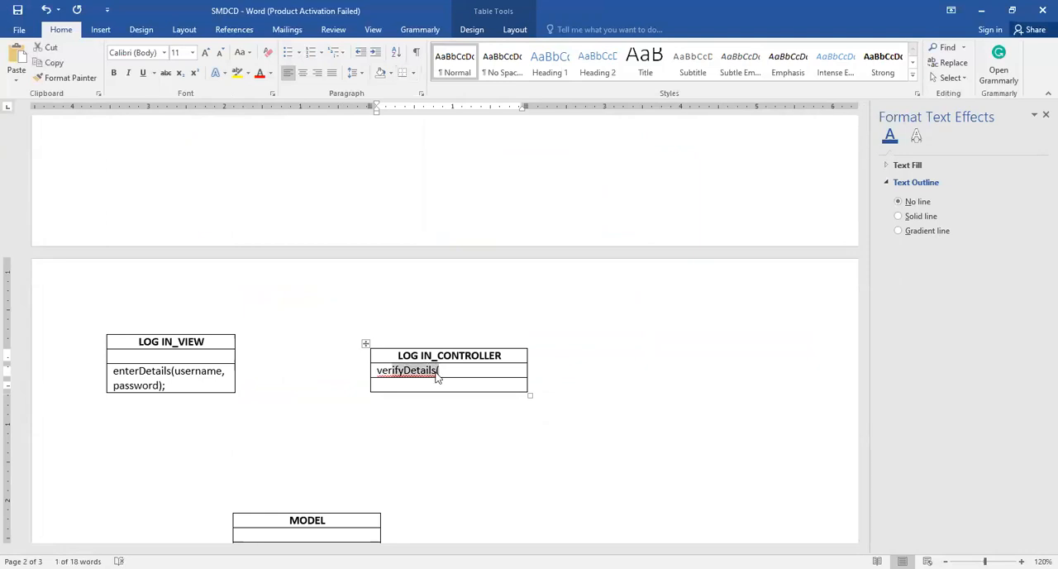
key("BackSpace")
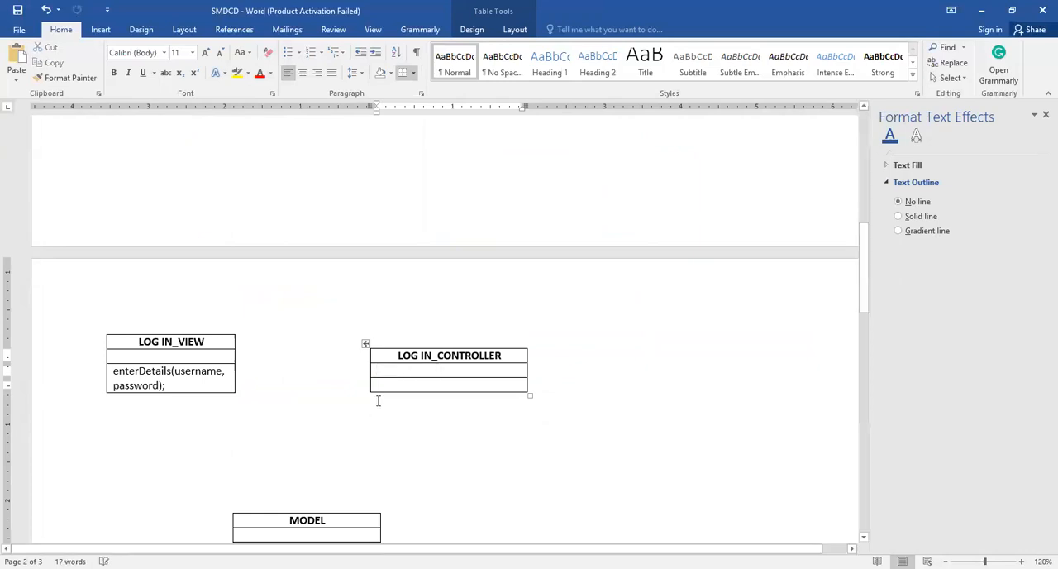
Enter verifyDetails(username, password); in the bottom row of the LOG IN_CONTROLLER table
key("ctrl+z")
type("us")
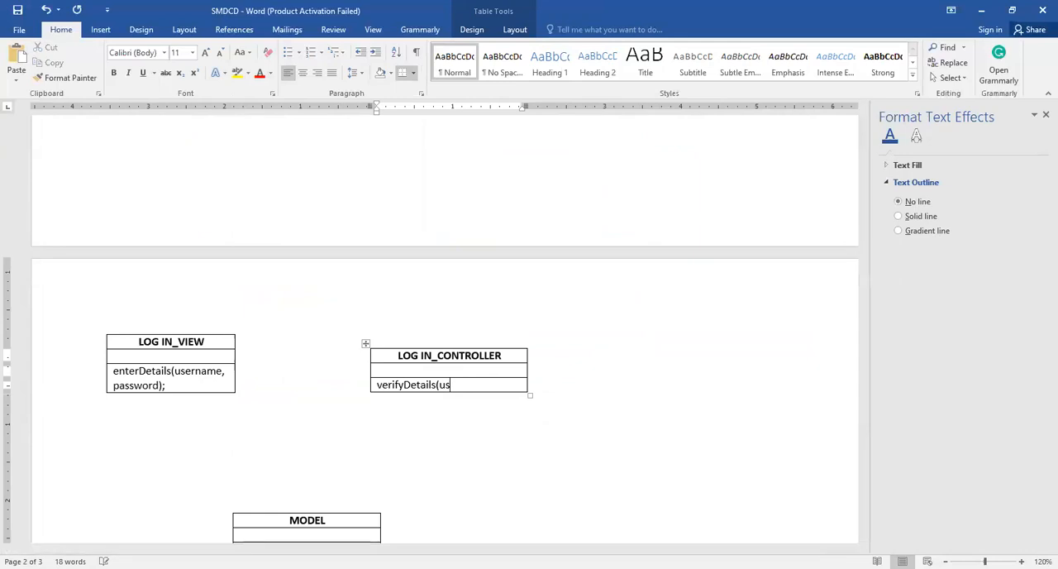
type("ername, passw")
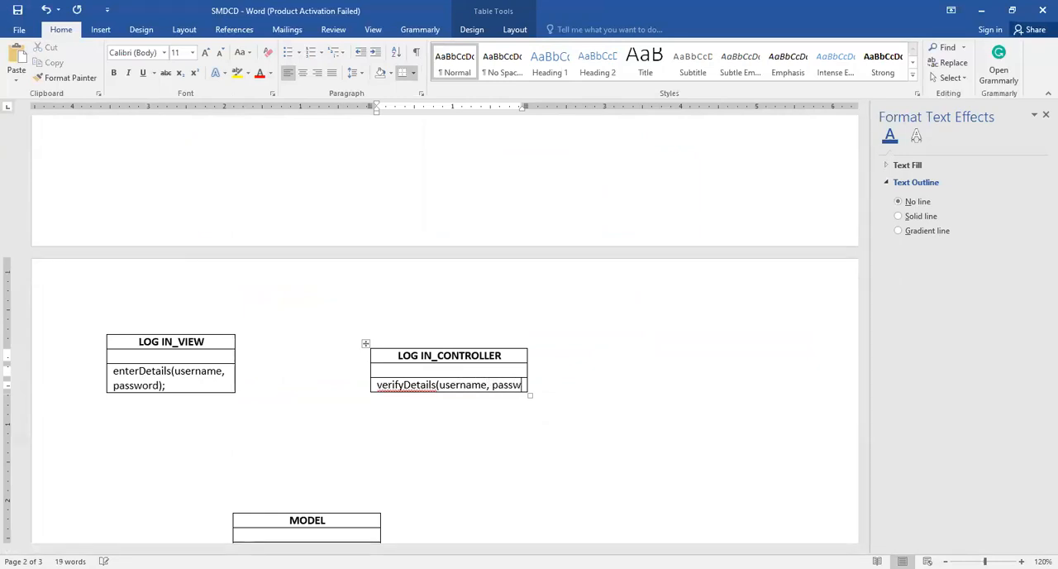
type("ord")
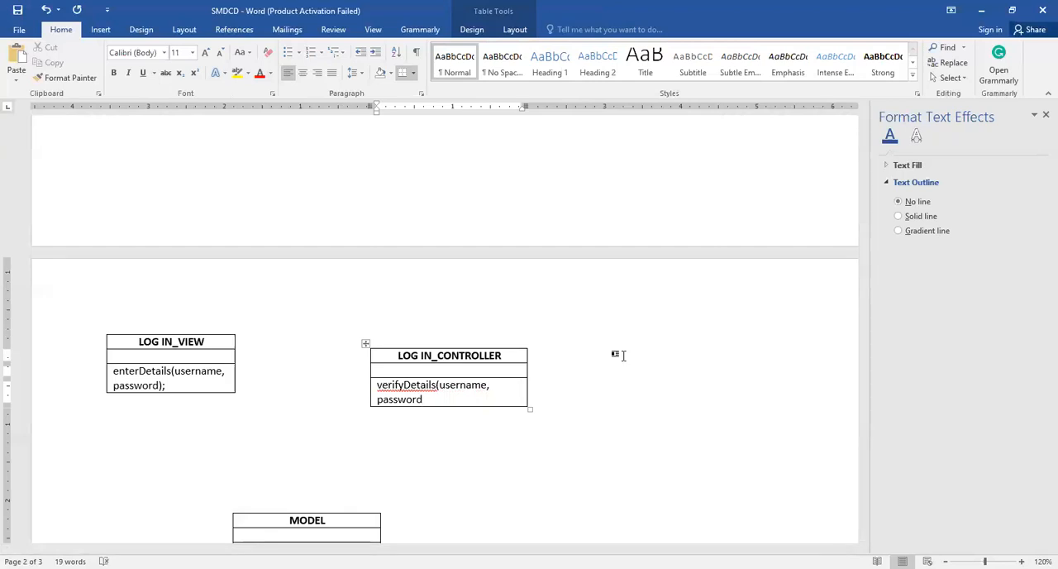
type(");")
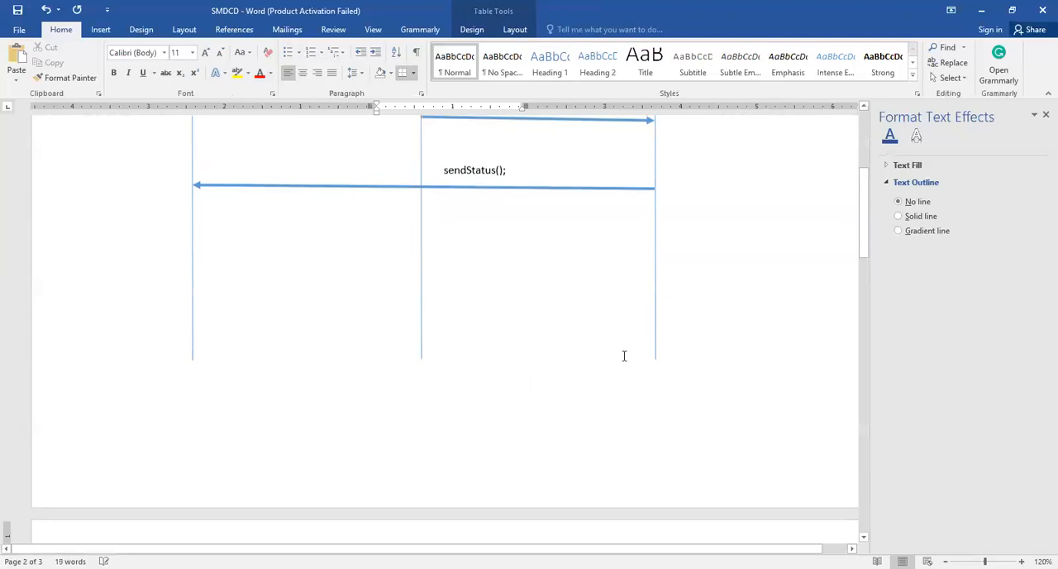
Enter sendStatus(); in the bottom row of the MODEL table
scroll(503, 364, "up", 3)
scroll(476, 324, "down", 10)
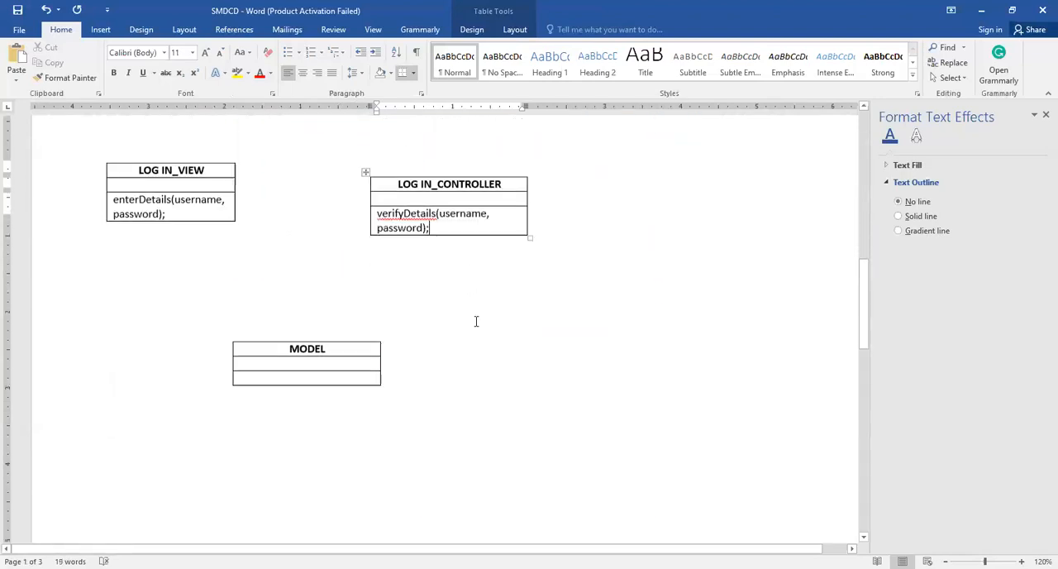
left_click(295, 357)
type("sendStat")
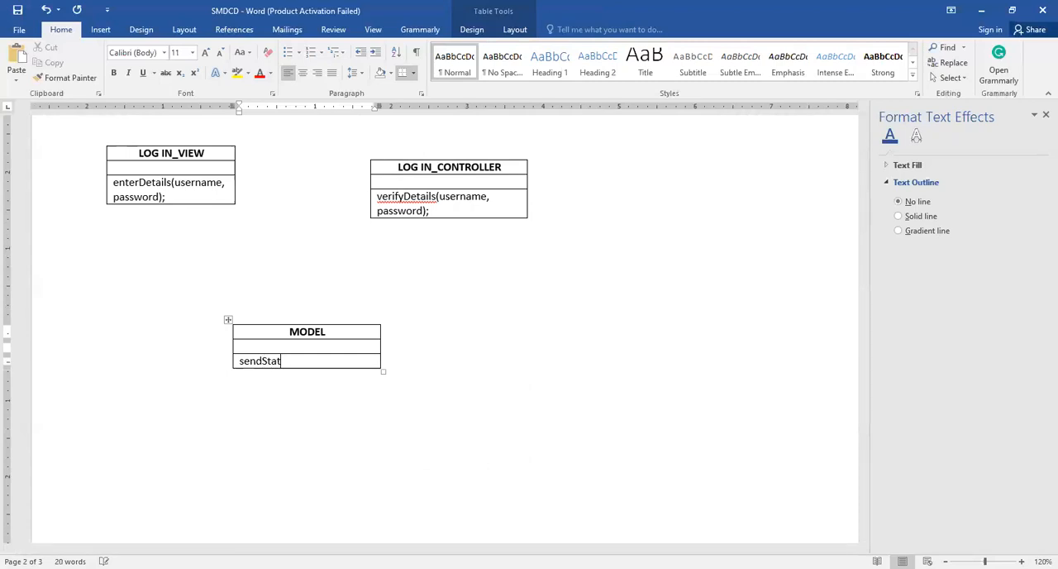
type("us();")
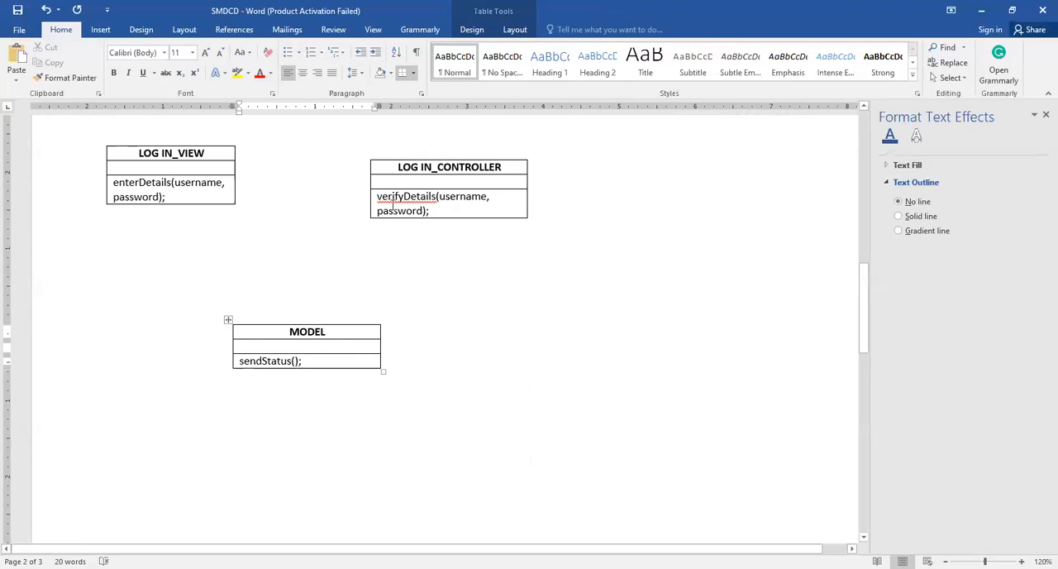
Widen the LOG IN_CONTROLLER and LOG IN_VIEW tables so each method fits on a single line
scroll(465, 148, "up", 3)
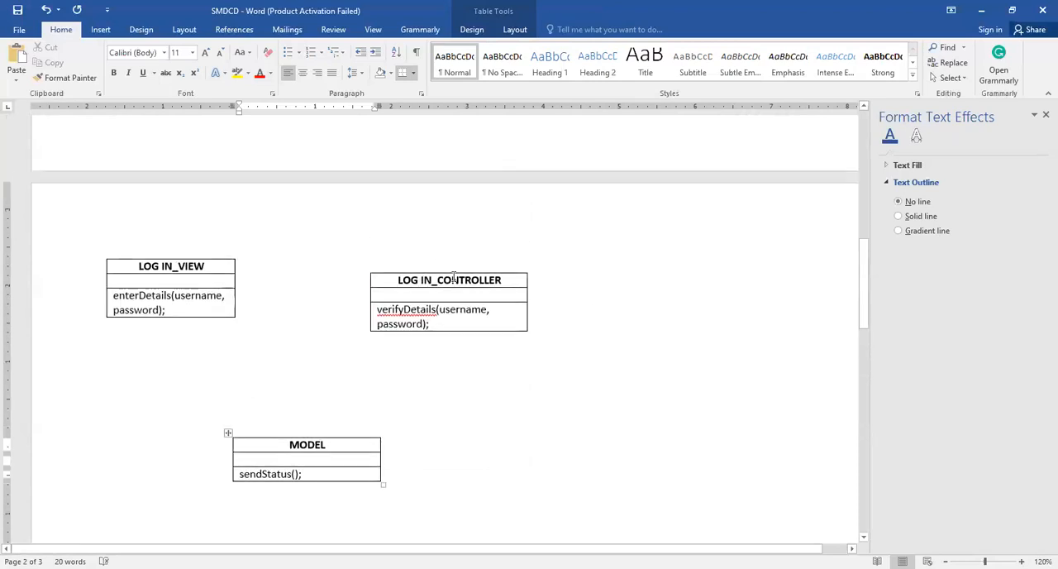
left_click(465, 280)
mouse_move(371, 265)
left_mouse_down()
mouse_move(367, 250)
mouse_move(367, 266)
left_mouse_up()
left_click(437, 312)
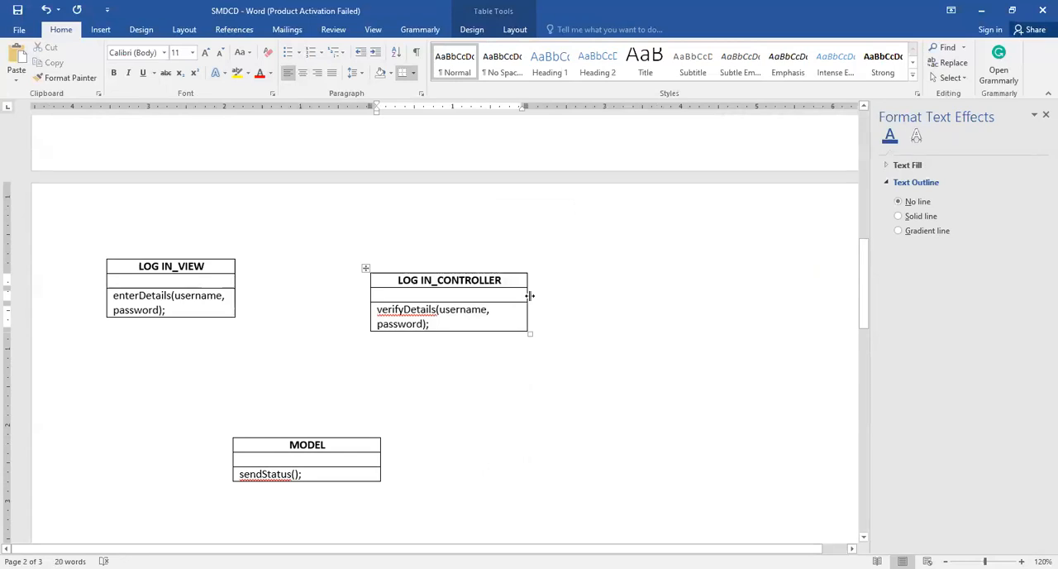
double_click(530, 295)
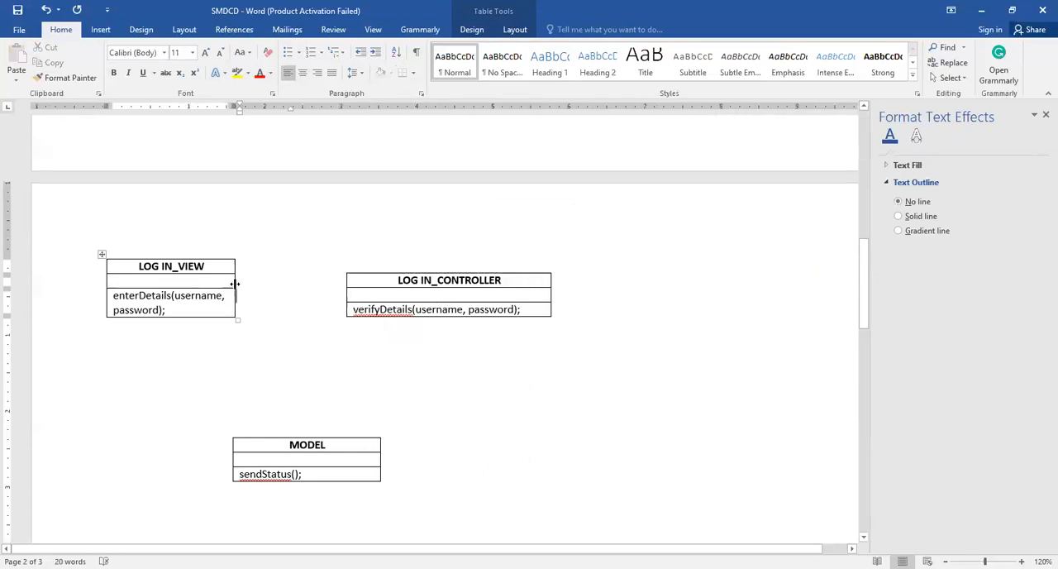
left_click_drag(234, 284, 308, 296)
Move the LOG IN_CONTROLLER table well to the right of LOG IN_VIEW and slightly lower, leaving space between them
left_click(349, 267)
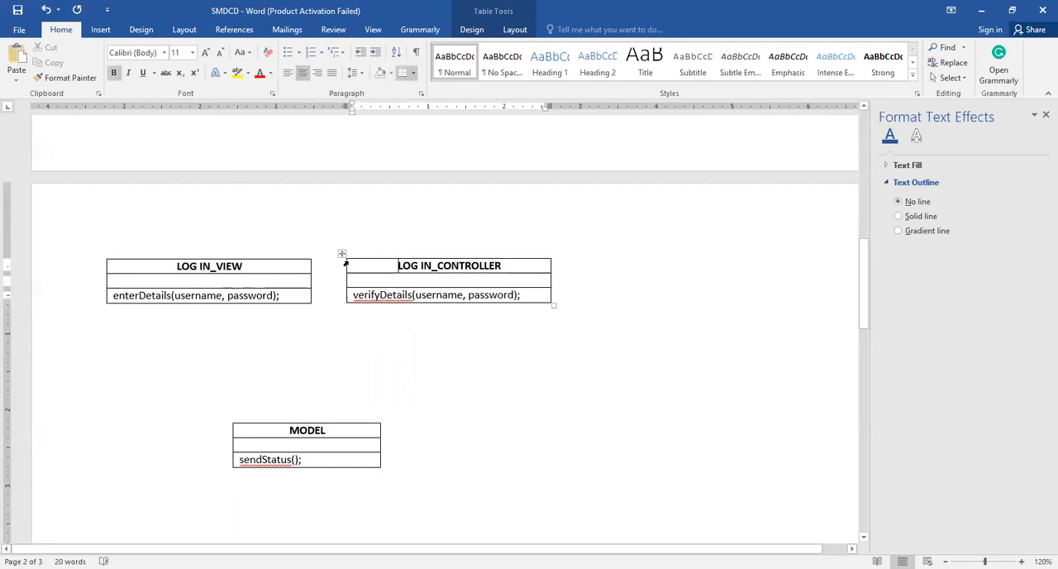
left_click_drag(340, 255, 499, 265)
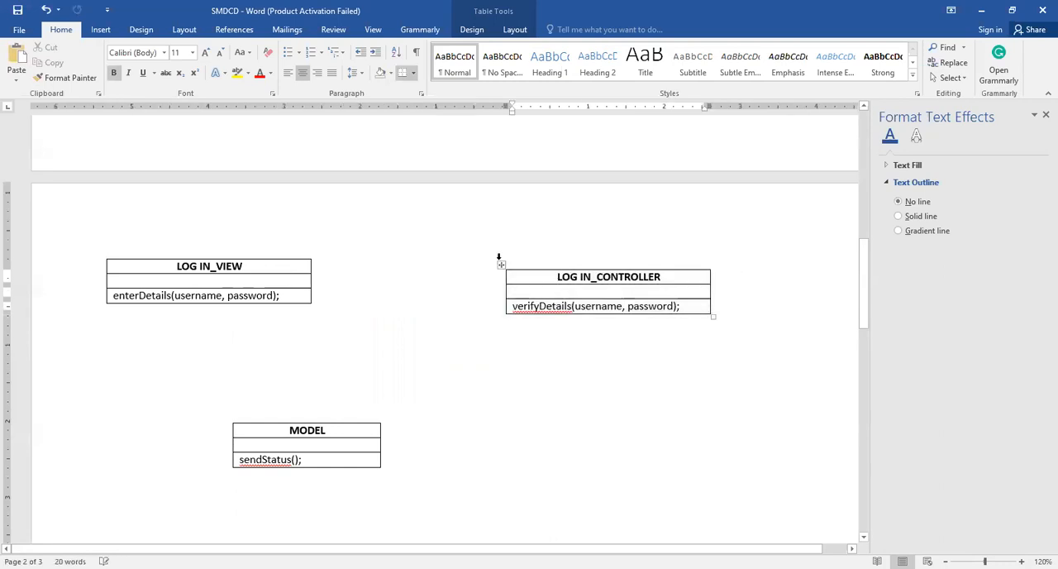
left_click(502, 265)
left_click_drag(499, 264, 511, 309)
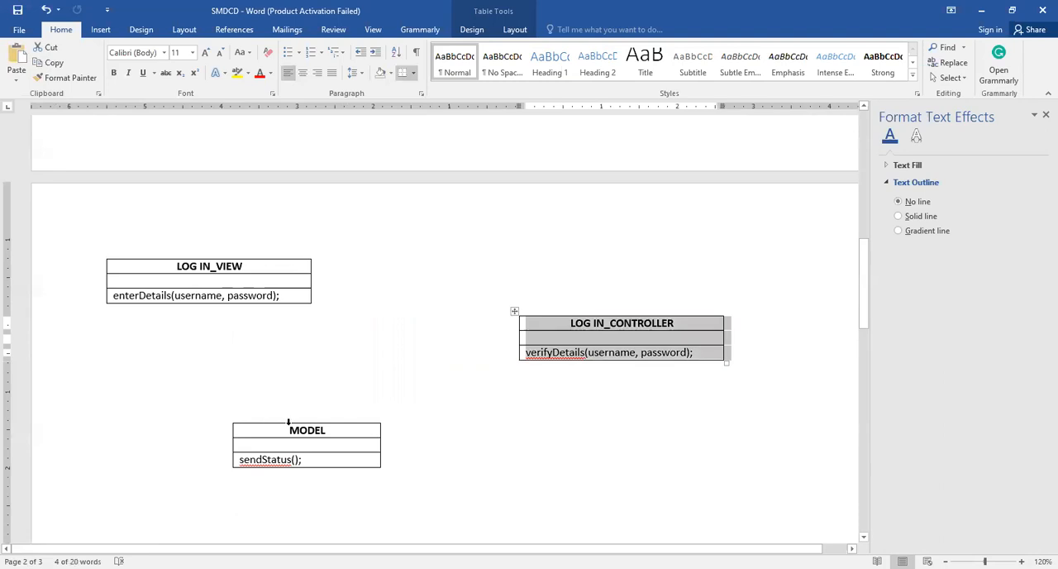
left_click(477, 369)
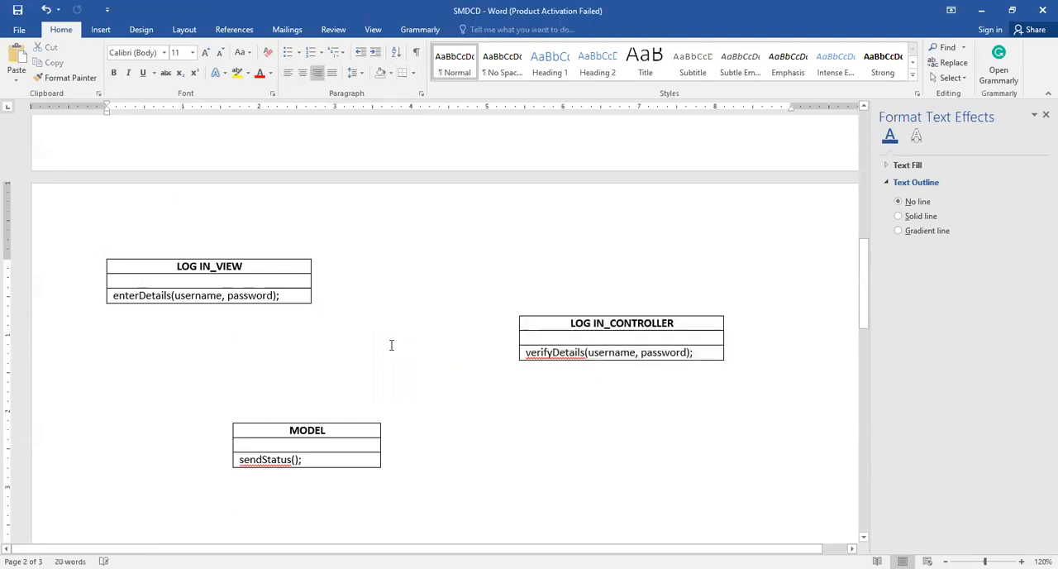
Enter the attribute varchar username in the middle row of the LOG IN_VIEW table, based on the sequence diagram's enterDetails message
scroll(366, 296, "up", 3)
scroll(366, 296, "up", 5)
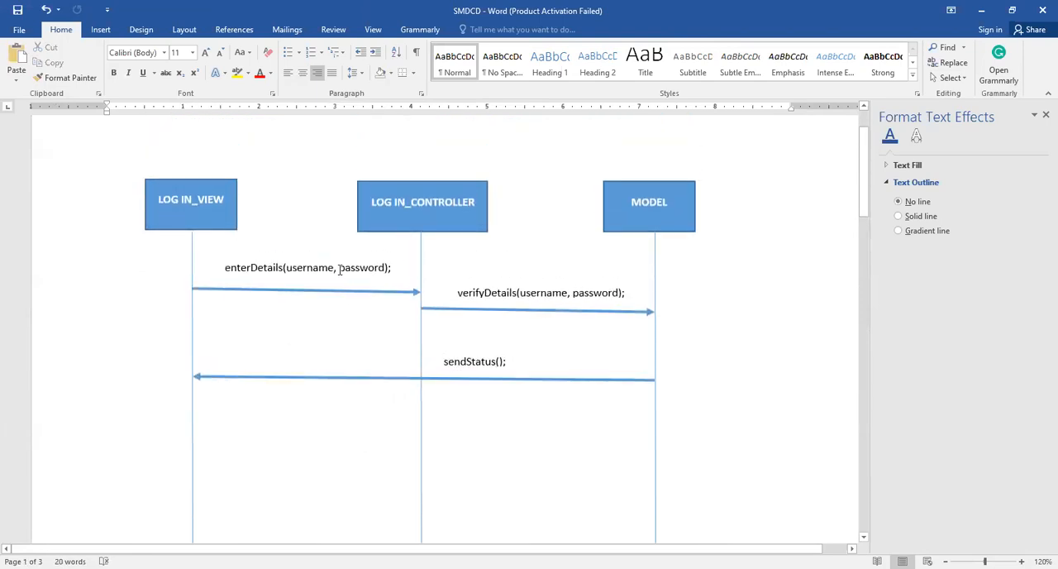
left_click(339, 267)
scroll(361, 276, "down", 3)
scroll(361, 276, "down", 10)
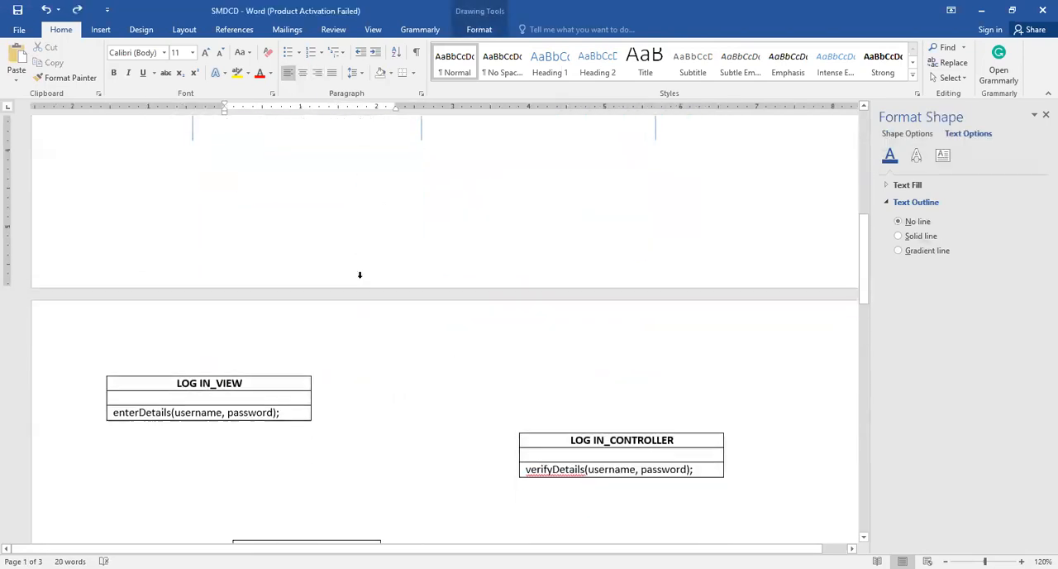
left_click(195, 244)
left_click(579, 288)
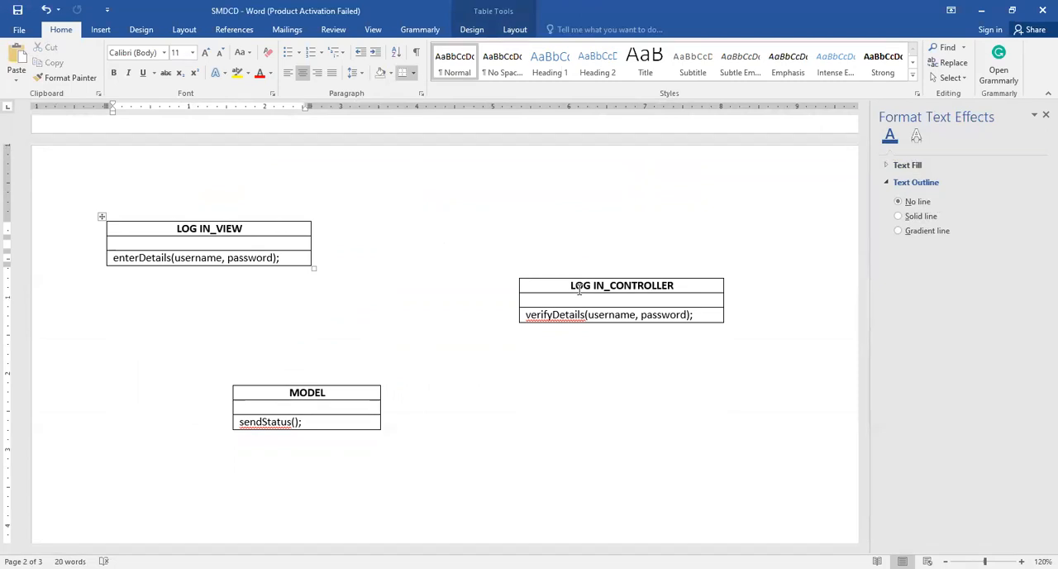
key("ctrl+z")
type("varx=")
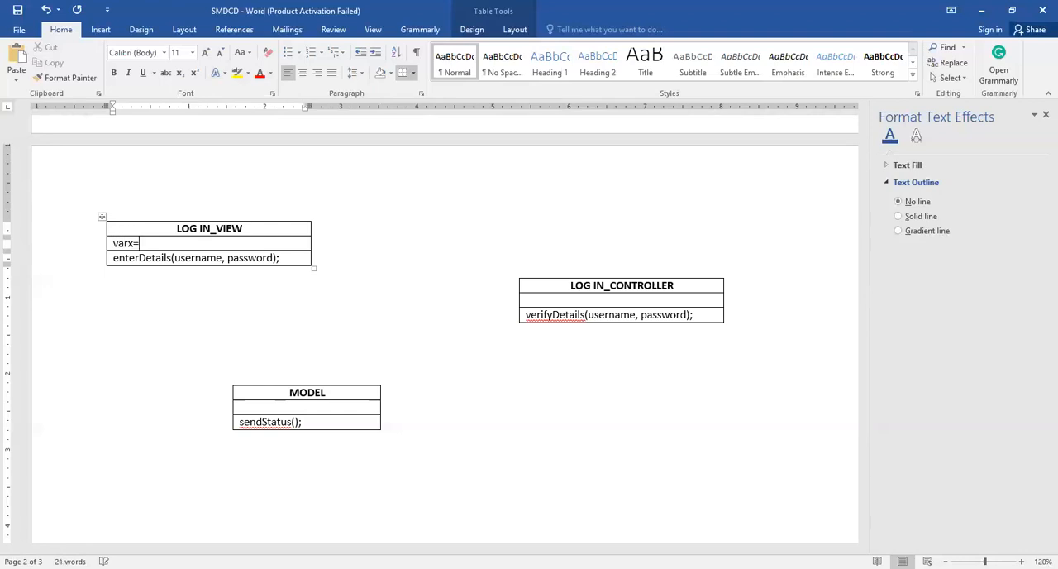
key("BackSpace")
key("BackSpace")
type("char username")
Add varchar password as a second line in the middle row of the LOG IN_VIEW table
key("Return")
type("password")
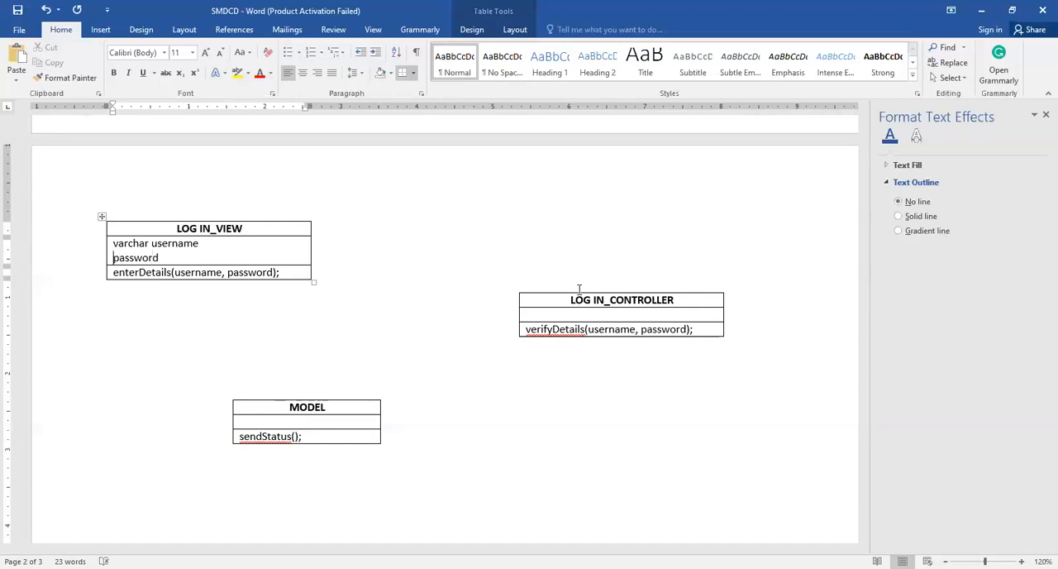
key("Home")
type("varchar")
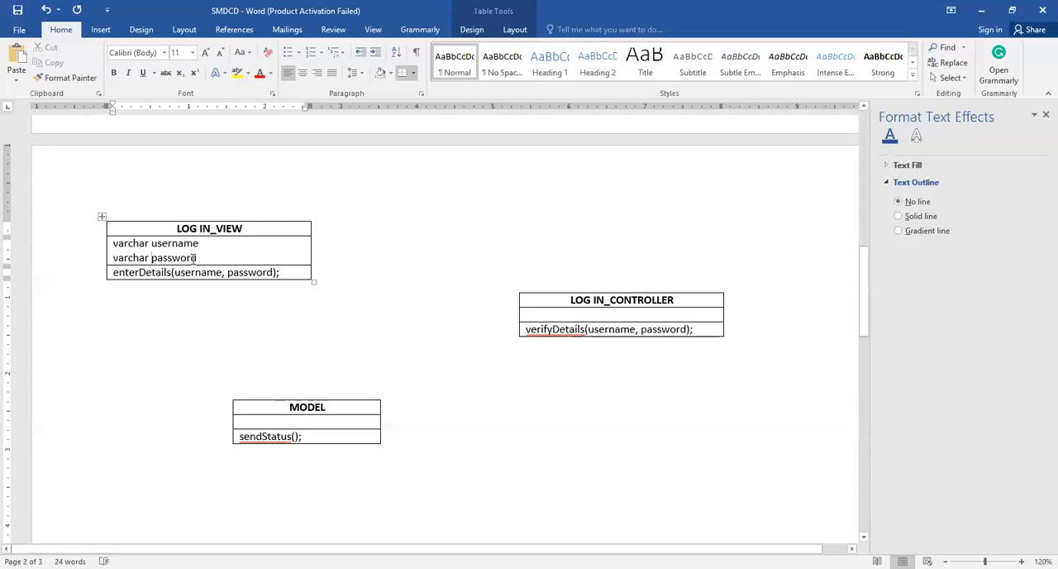
Copy both varchar attribute lines from LOG IN_VIEW into the middle row of the LOG IN_CONTROLLER table
left_click_drag(197, 258, 117, 248)
key("ctrl+c")
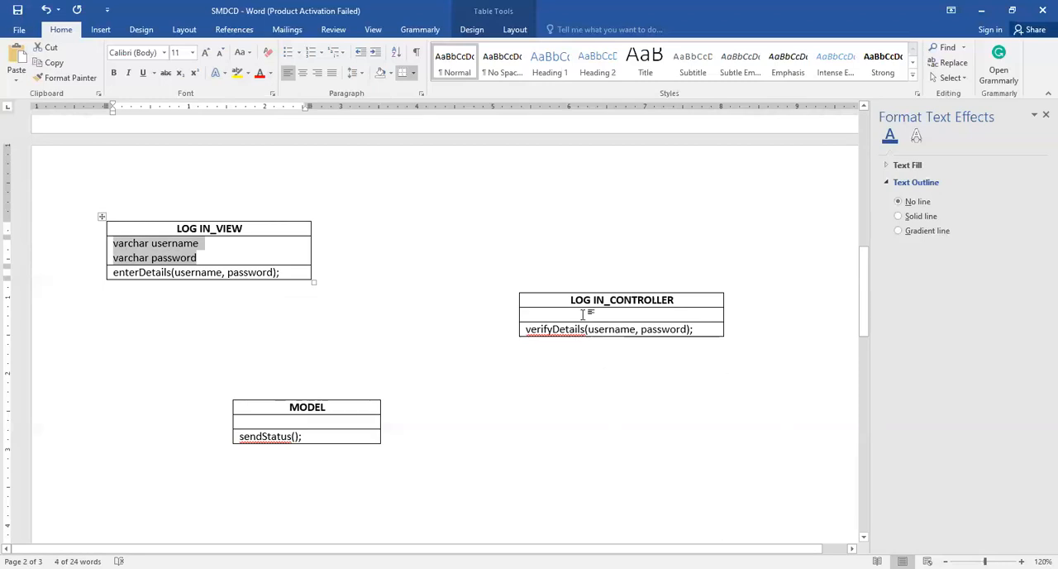
left_click(583, 314)
key("ctrl+v")
left_click(287, 421)
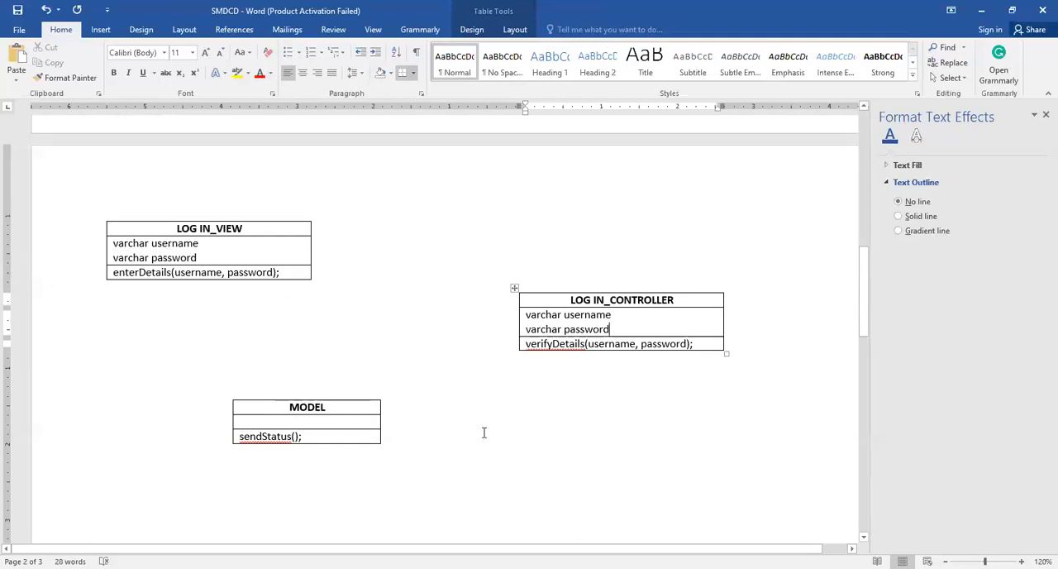
Draw an arrow from the right edge of LOG IN_VIEW to the left edge of LOG IN_CONTROLLER and style it black
scroll(487, 413, "up", 10)
scroll(491, 398, "down", 10)
scroll(376, 409, "up", 10)
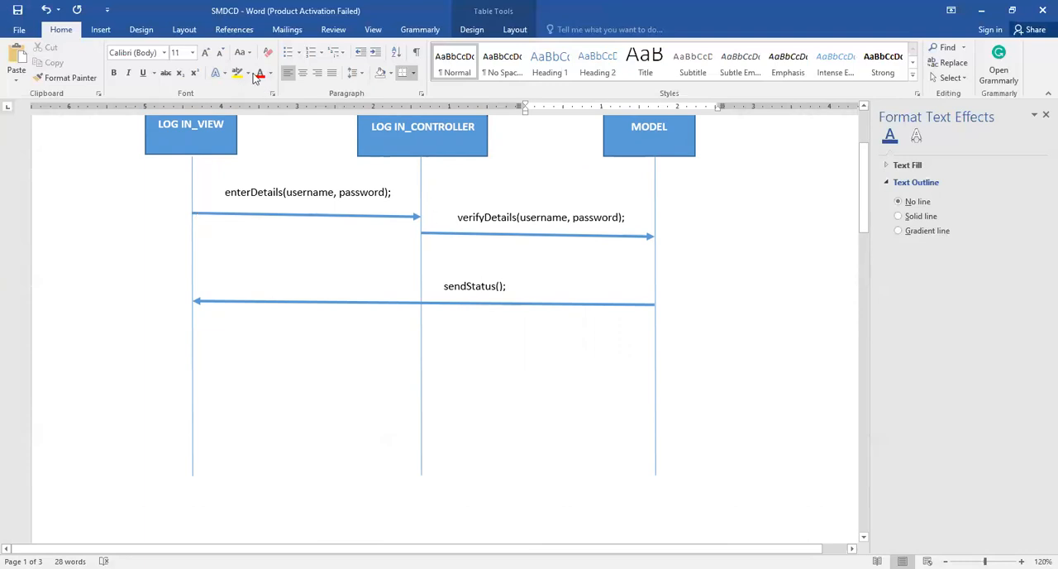
left_click(112, 33)
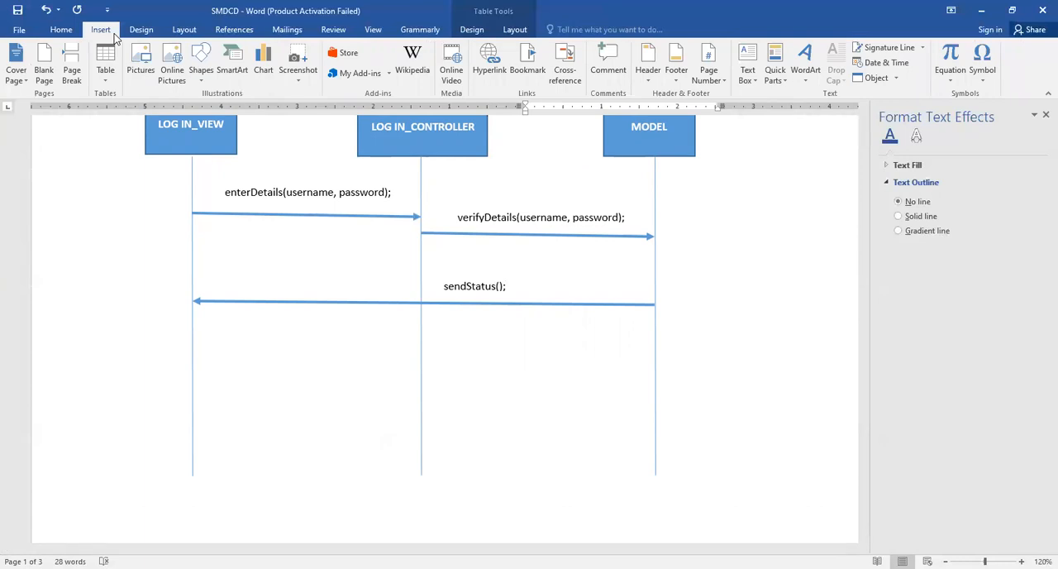
left_click(199, 72)
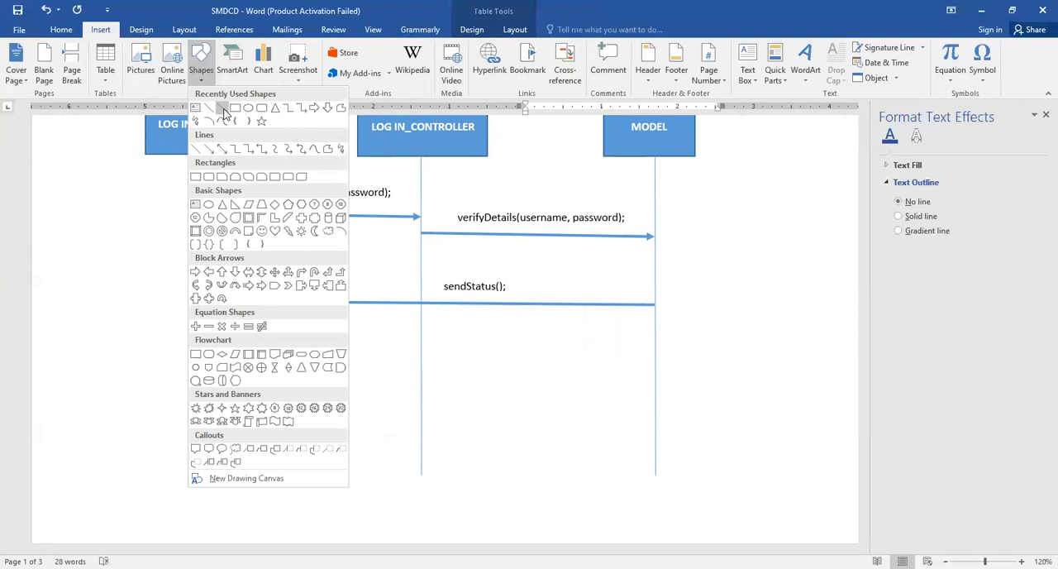
left_click(223, 112)
scroll(338, 397, "down", 10)
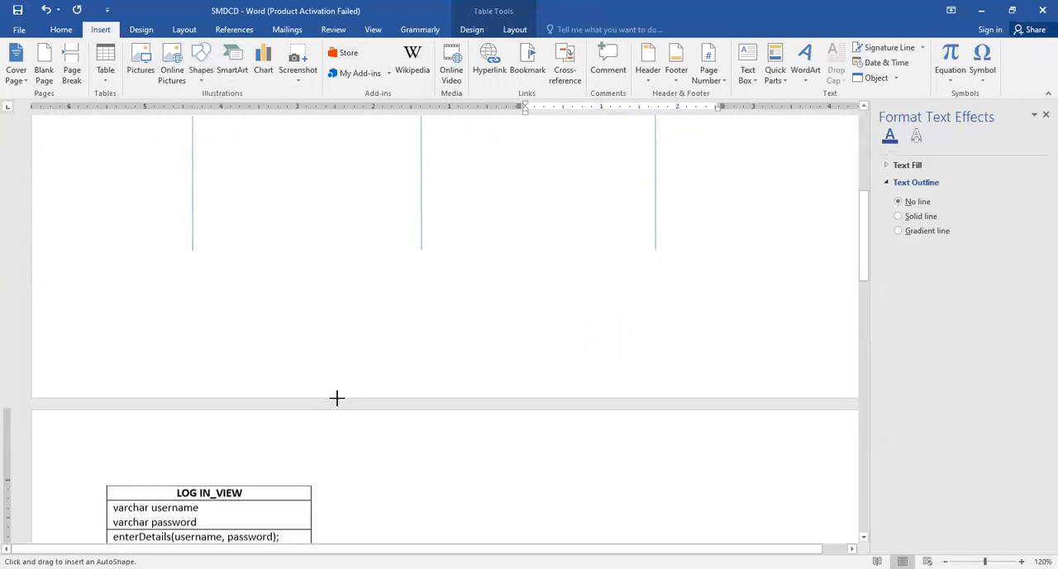
mouse_move(311, 325)
left_mouse_down()
mouse_move(484, 394)
mouse_move(516, 389)
left_mouse_up()
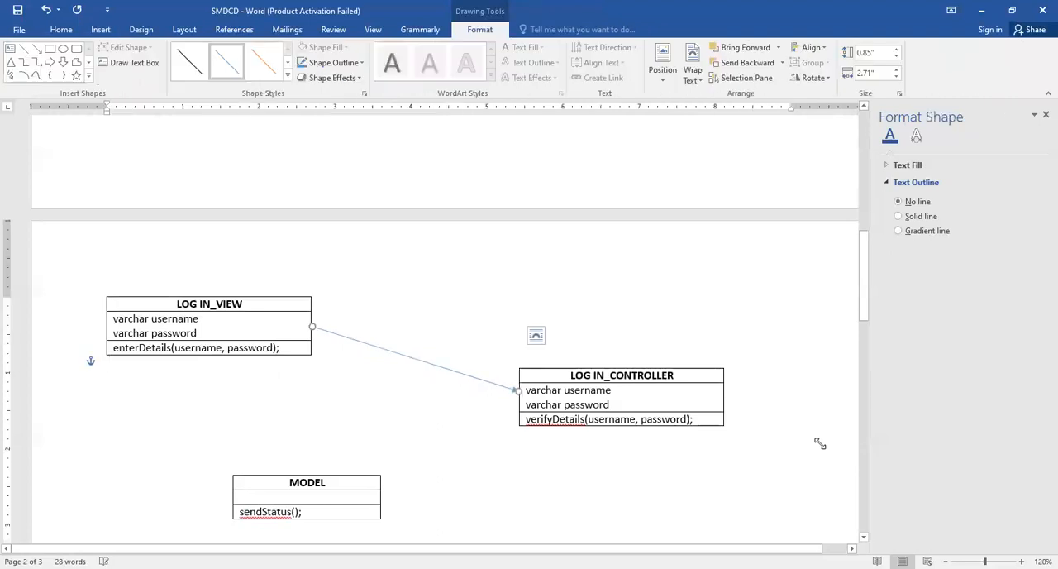
left_click(190, 65)
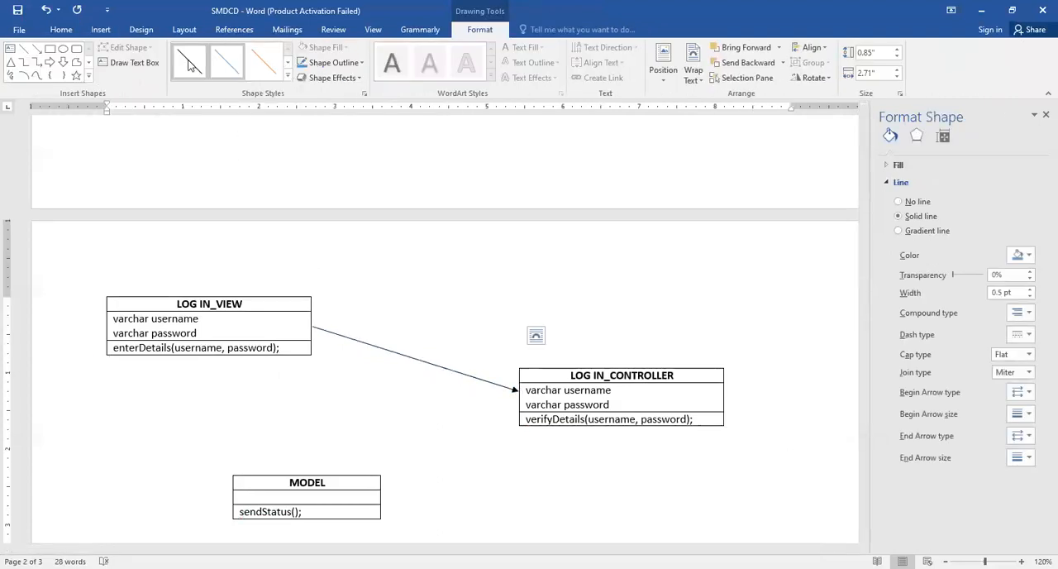
left_click(496, 481)
Draw an arrow from the bottom edge of LOG IN_CONTROLLER to the right edge of MODEL and style it black
scroll(496, 481, "up", 10)
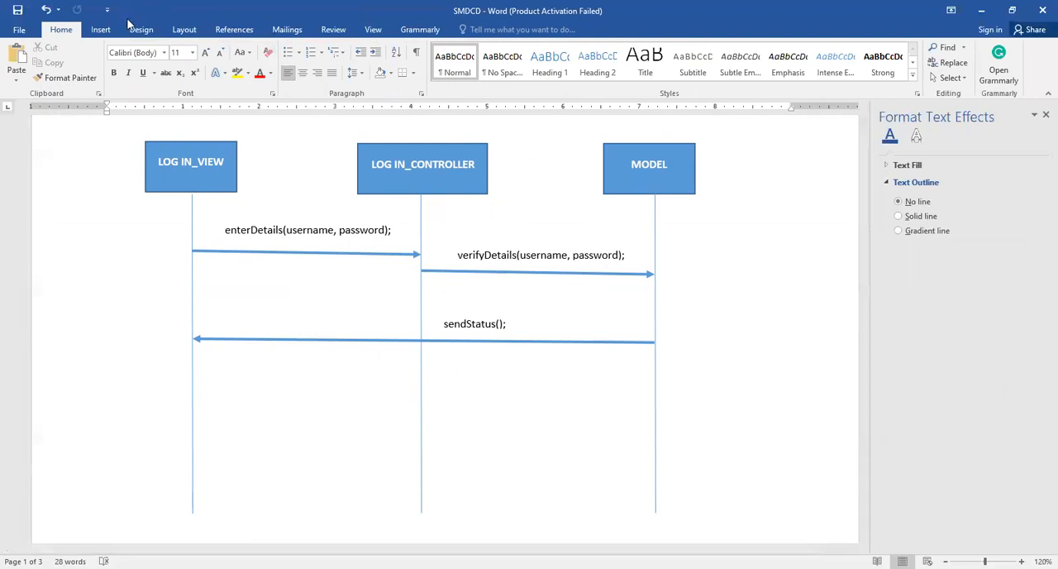
left_click(100, 29)
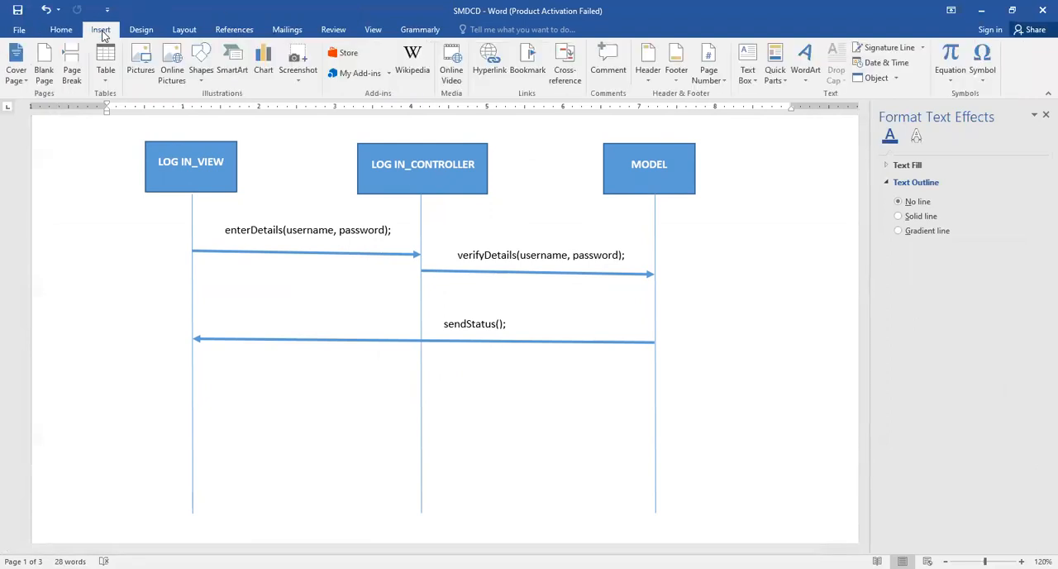
left_click(201, 62)
left_click(221, 111)
scroll(290, 128, "down", 10)
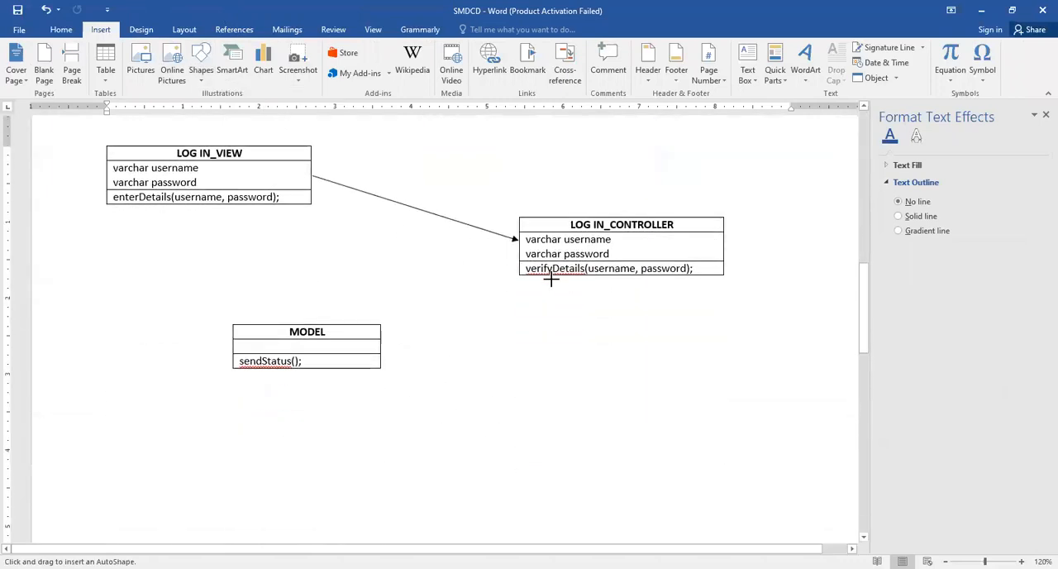
left_click_drag(541, 278, 382, 343)
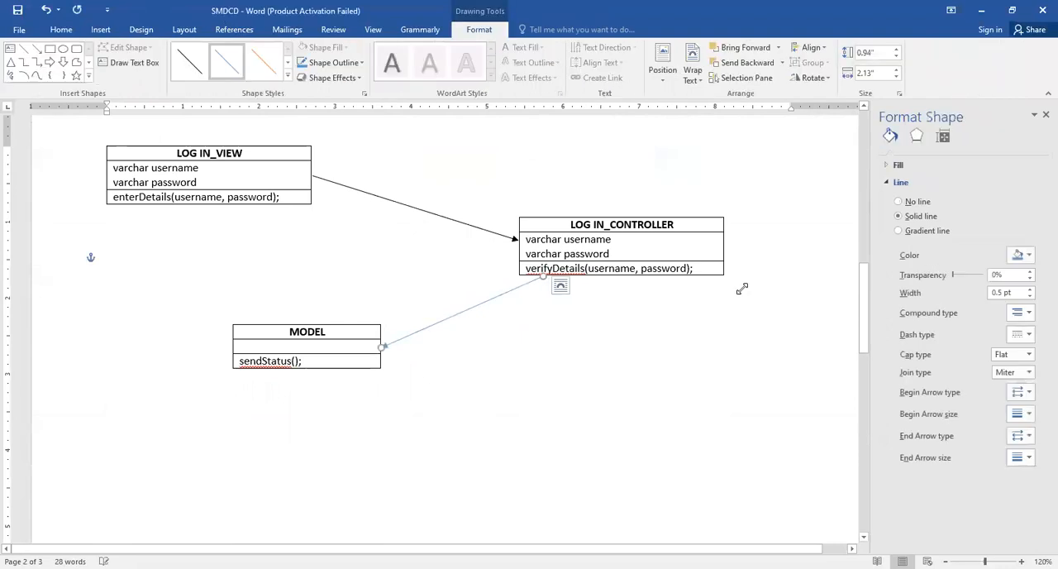
left_click(189, 62)
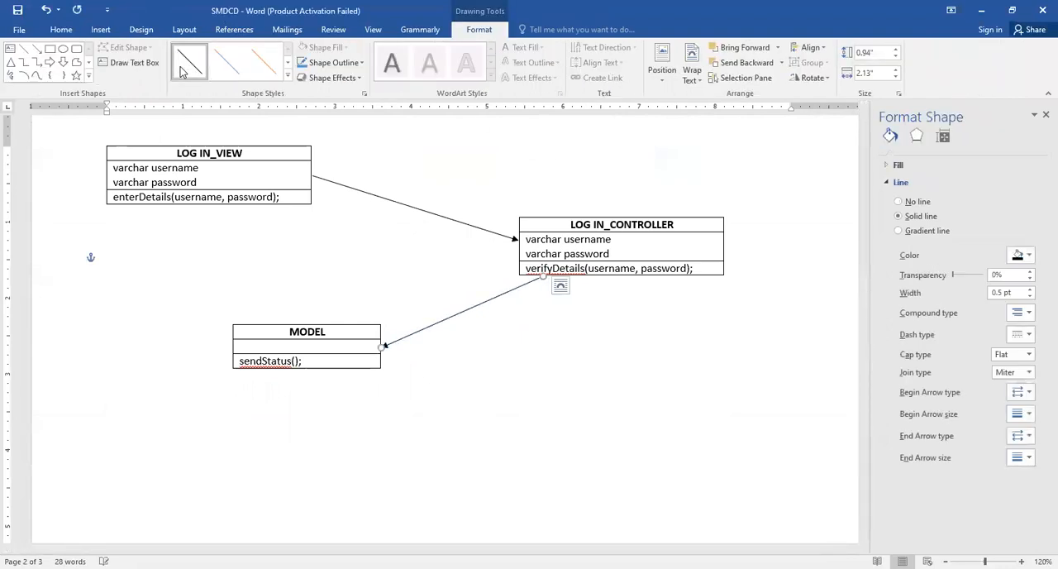
Draw an arrow from the top edge of MODEL to the bottom edge of LOG IN_VIEW and style it black
scroll(484, 300, "up", 6)
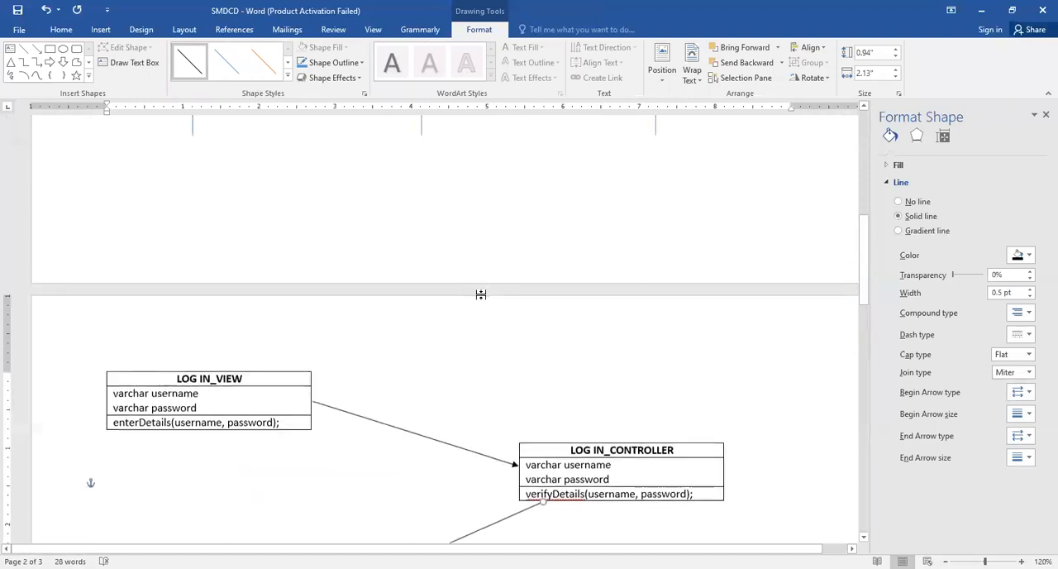
scroll(482, 295, "up", 4)
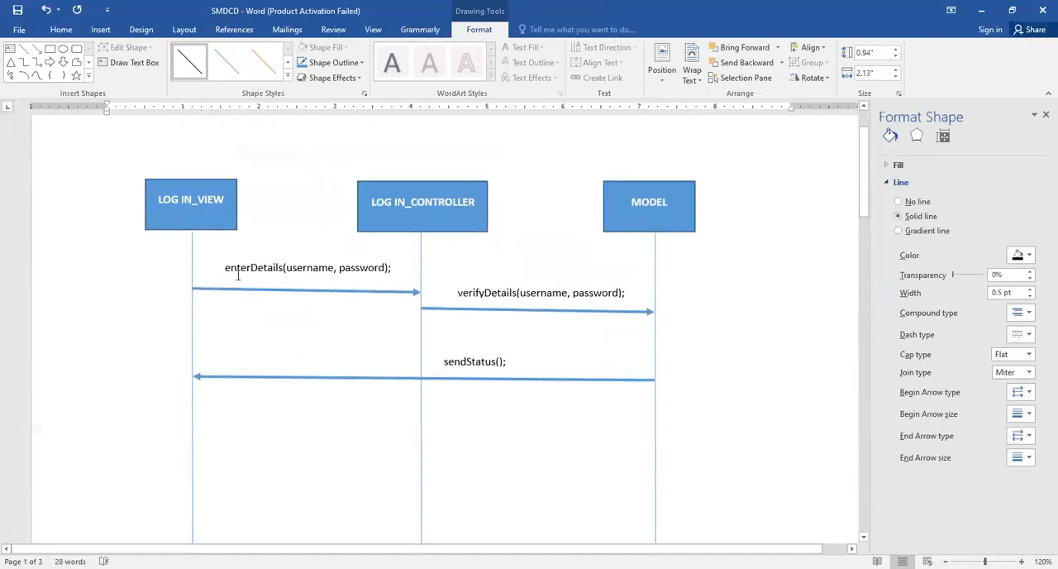
scroll(237, 267, "down", 8)
left_click(101, 29)
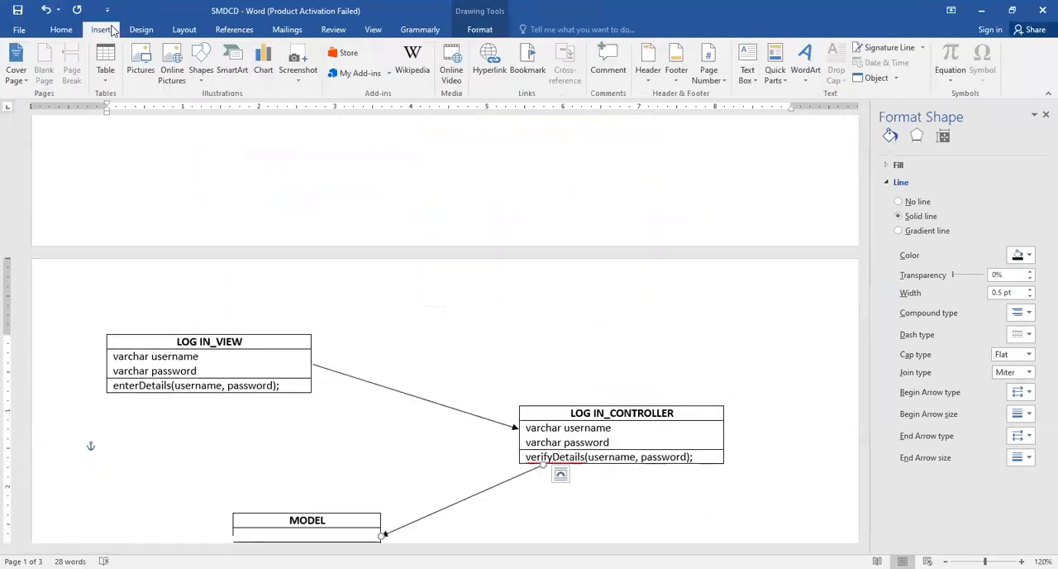
left_click(202, 73)
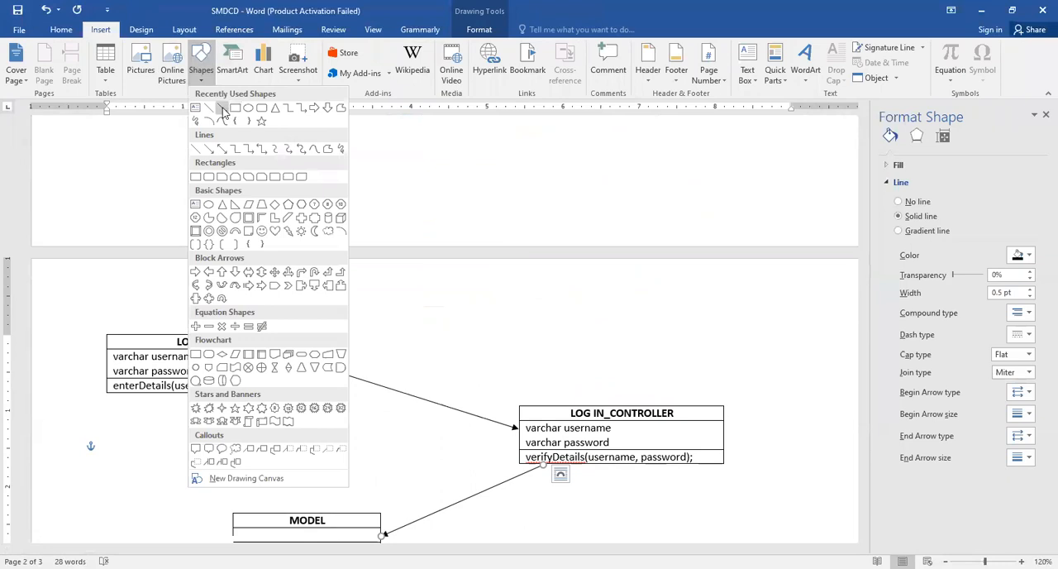
left_click(222, 108)
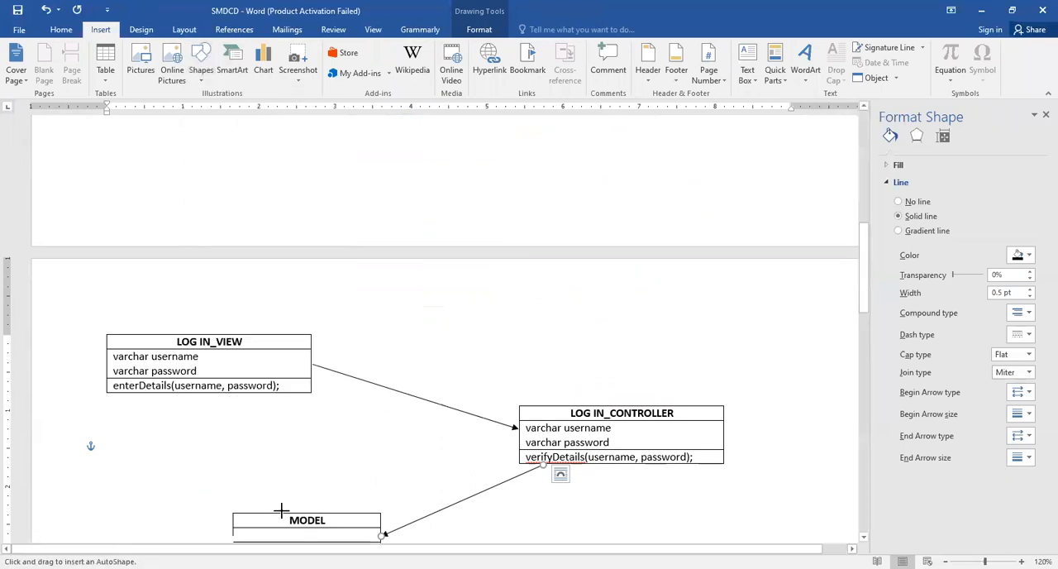
left_click_drag(281, 508, 227, 399)
left_click(189, 62)
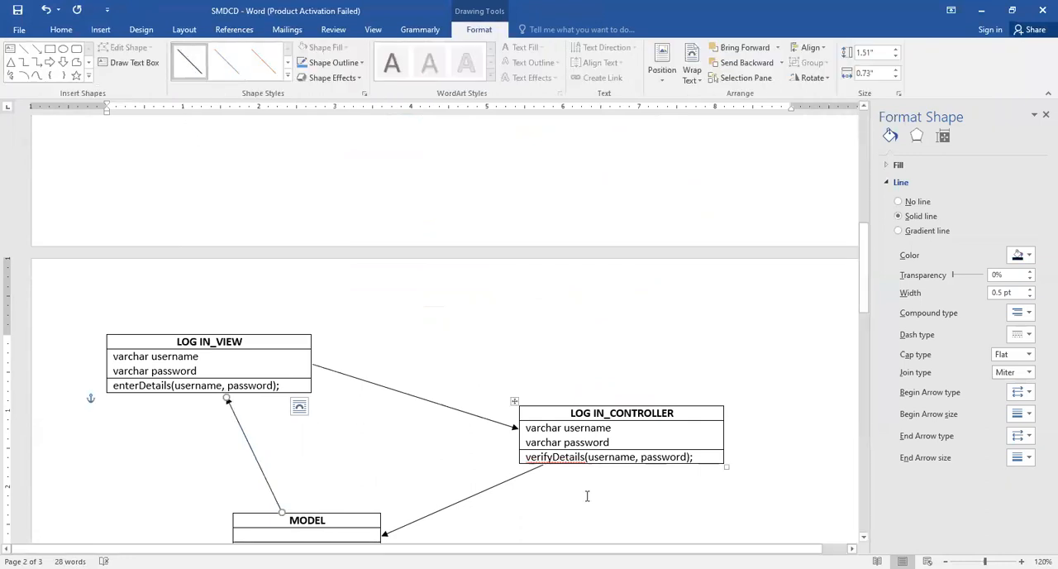
Compare the class diagram's tables and arrows with the messages in the login sequence diagram
scroll(592, 469, "down", 10)
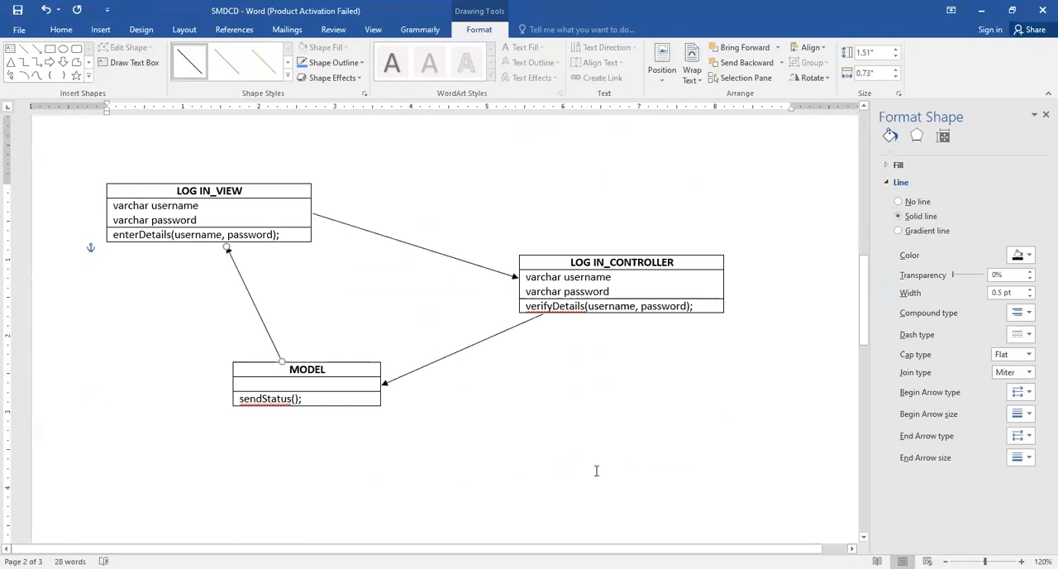
scroll(595, 469, "down", 2)
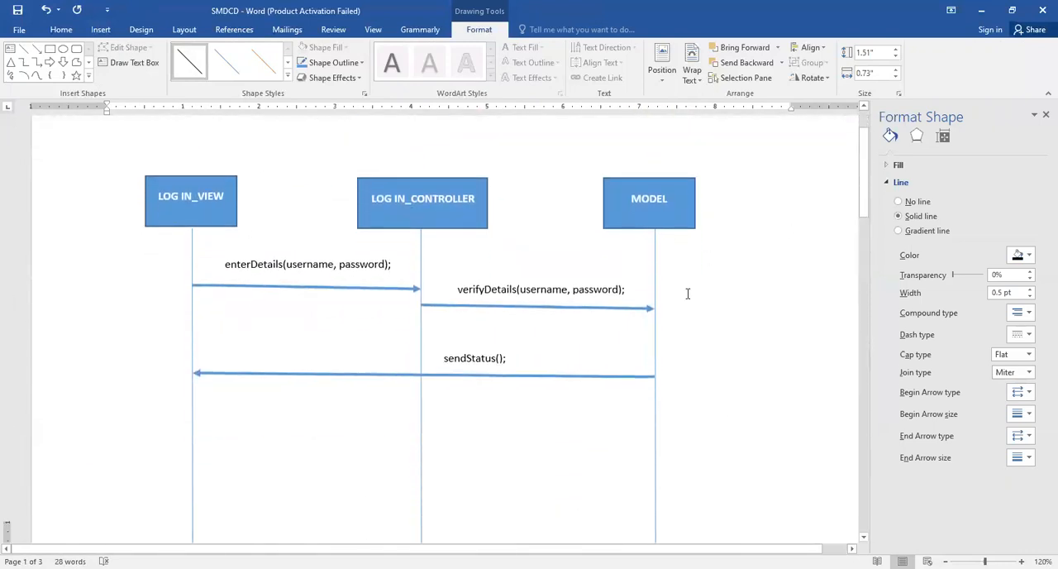
scroll(661, 298, "down", 8)
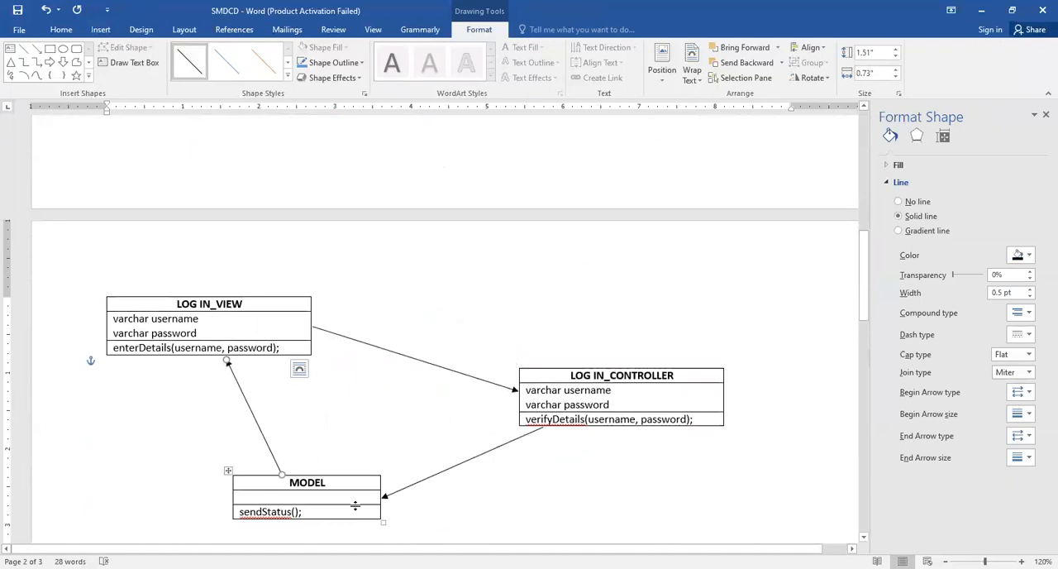
scroll(352, 493, "up", 8)
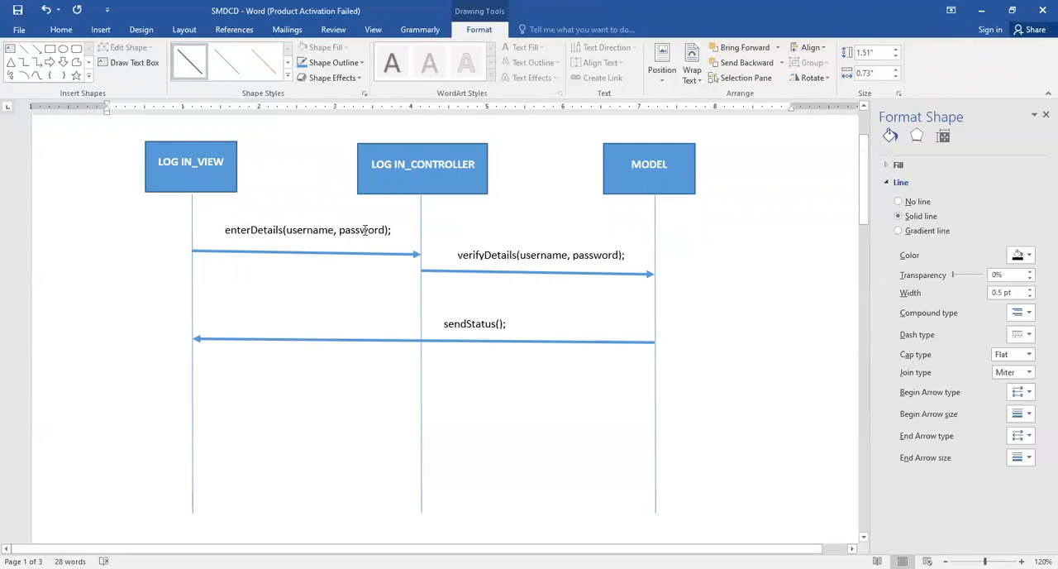
scroll(261, 238, "down", 10)
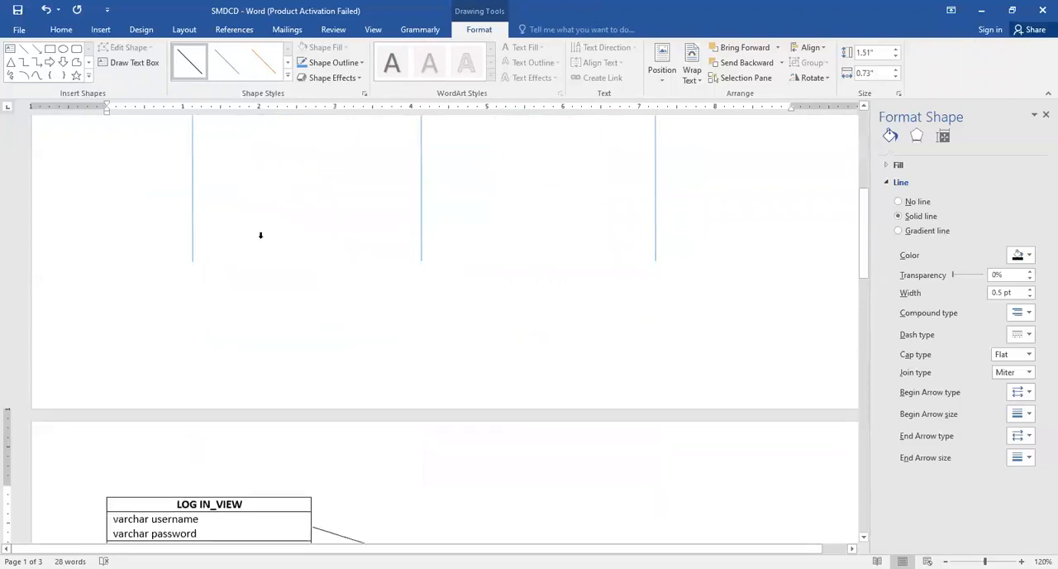
scroll(347, 302, "up", 10)
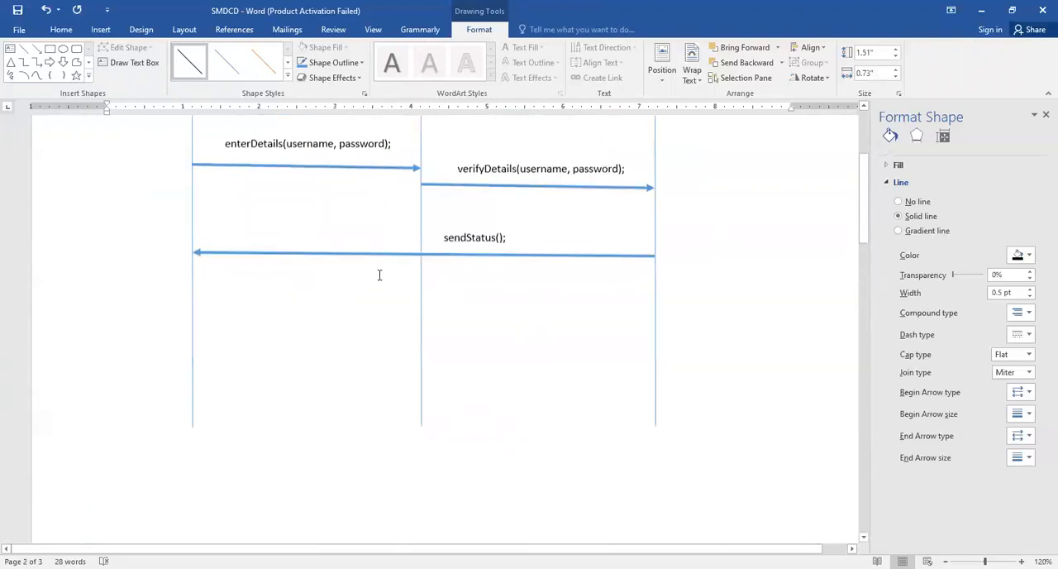
scroll(514, 329, "down", 10)
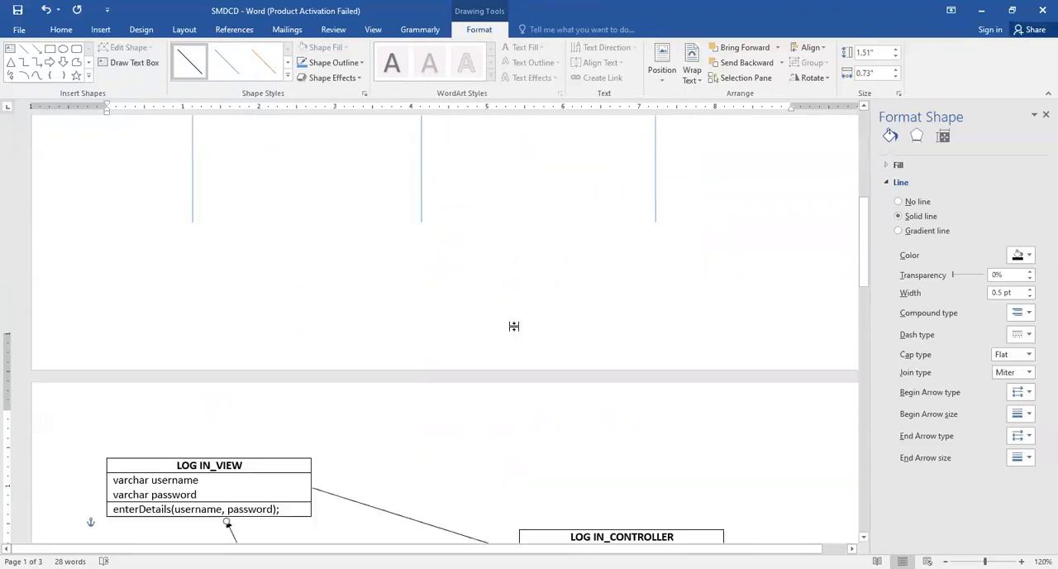
scroll(599, 423, "up", 1)
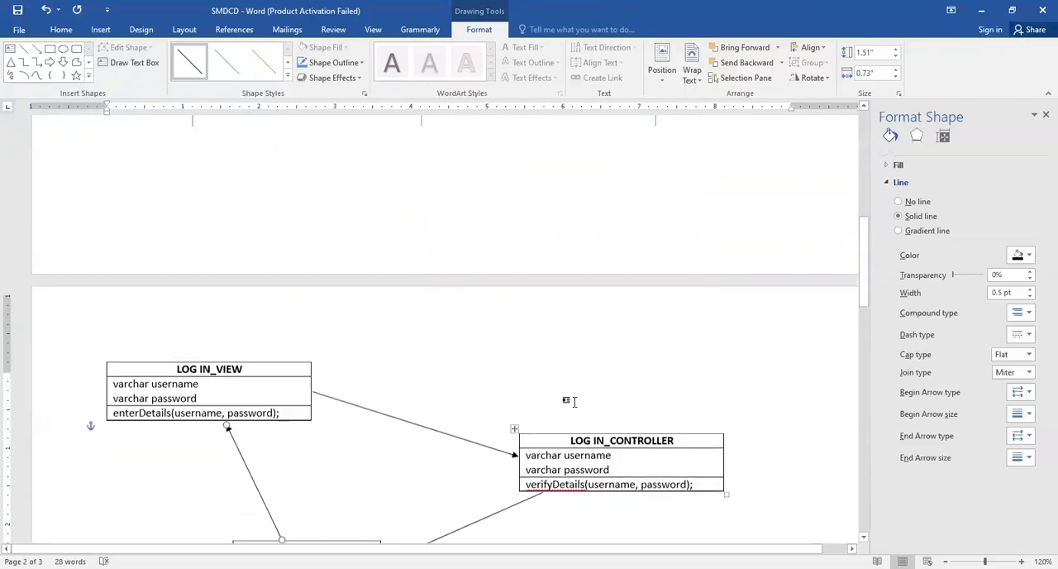
Ignore all spelling flags for verifyDetails in the LOG IN_CONTROLLER table
scroll(576, 401, "down", 2)
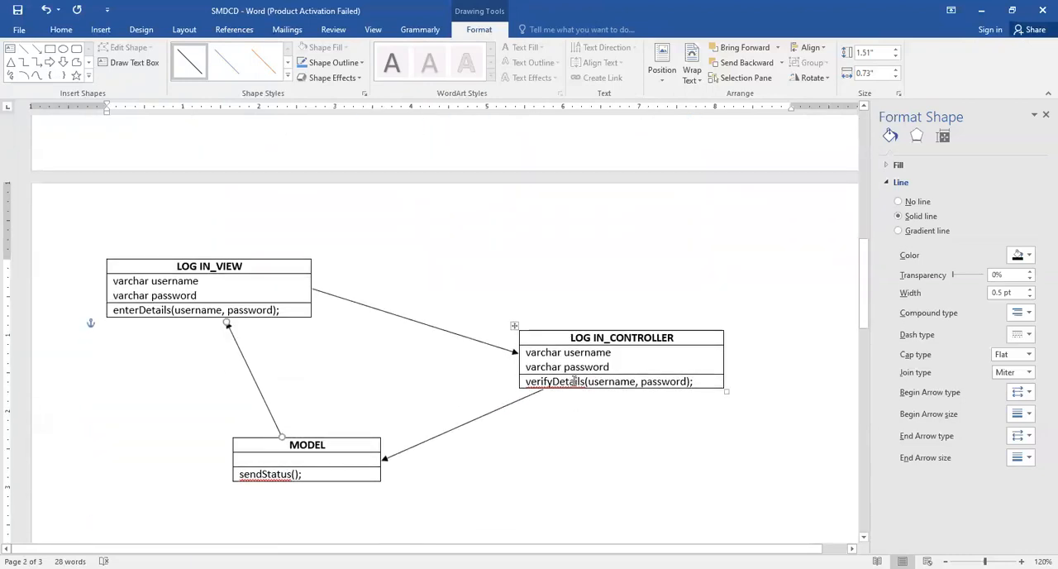
right_click(575, 381)
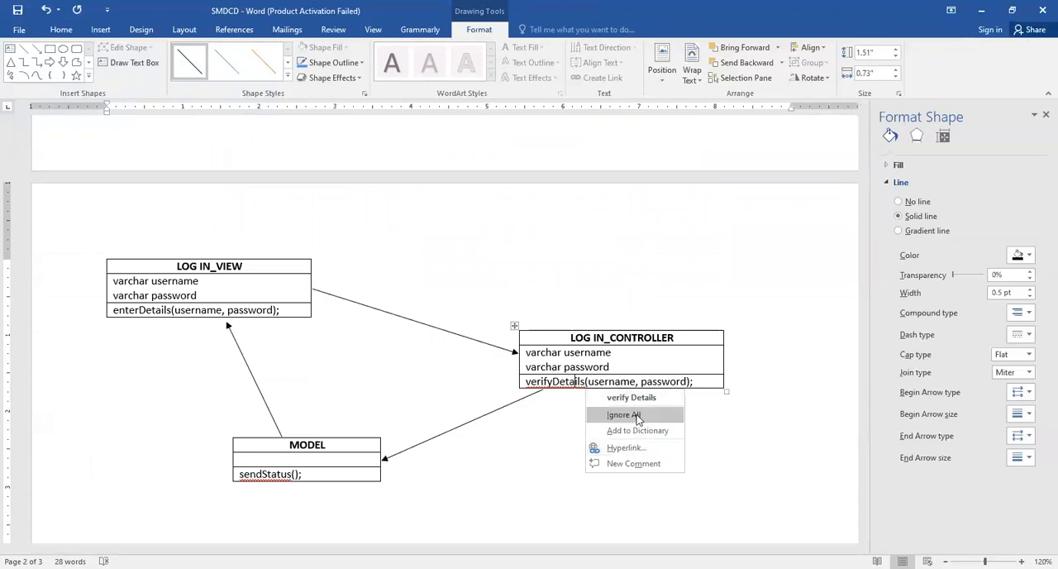
left_click(623, 414)
Check the enterDetails, verifyDetails and sendStatus methods and arrow directions in the class diagram against the sequence diagram
scroll(562, 361, "up", 10)
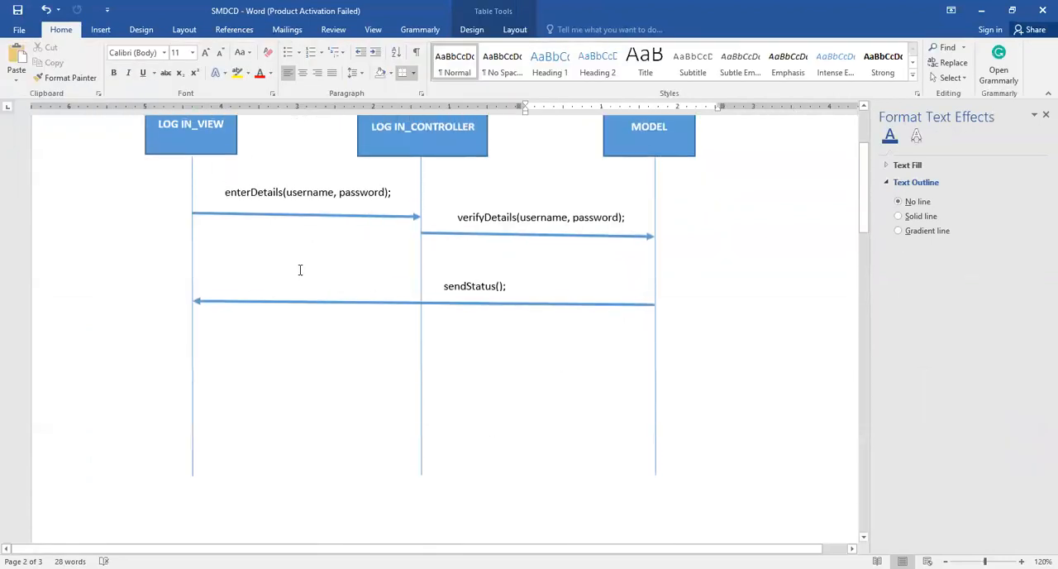
scroll(570, 500, "down", 10)
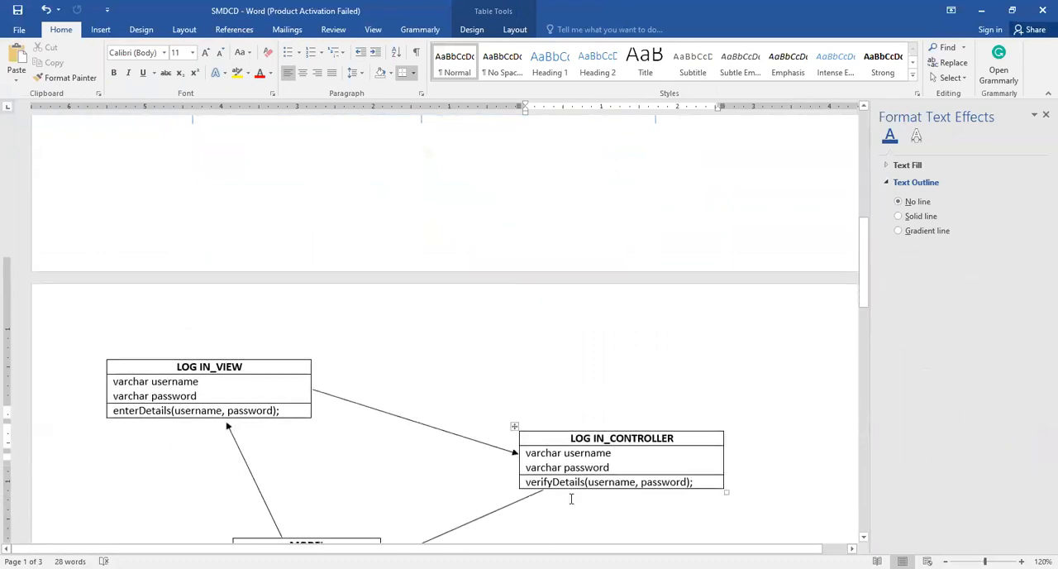
scroll(570, 498, "up", 10)
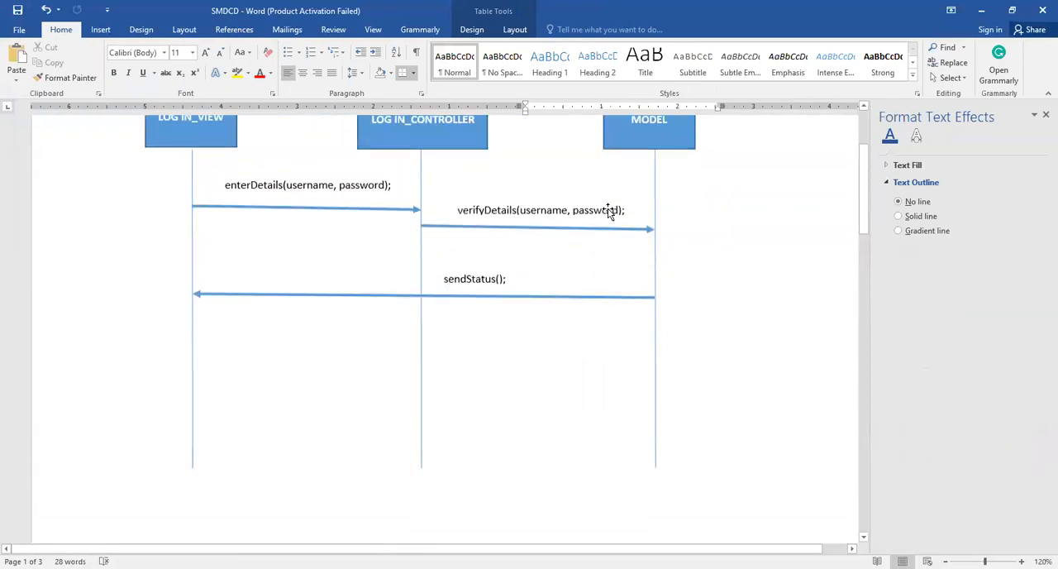
scroll(158, 314, "down", 10)
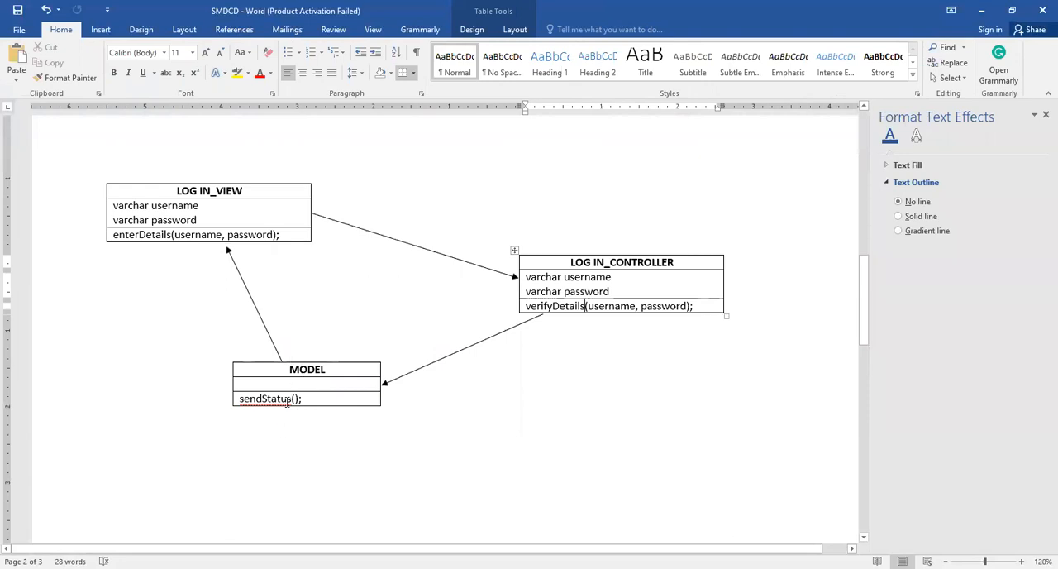
scroll(595, 336, "up", 10)
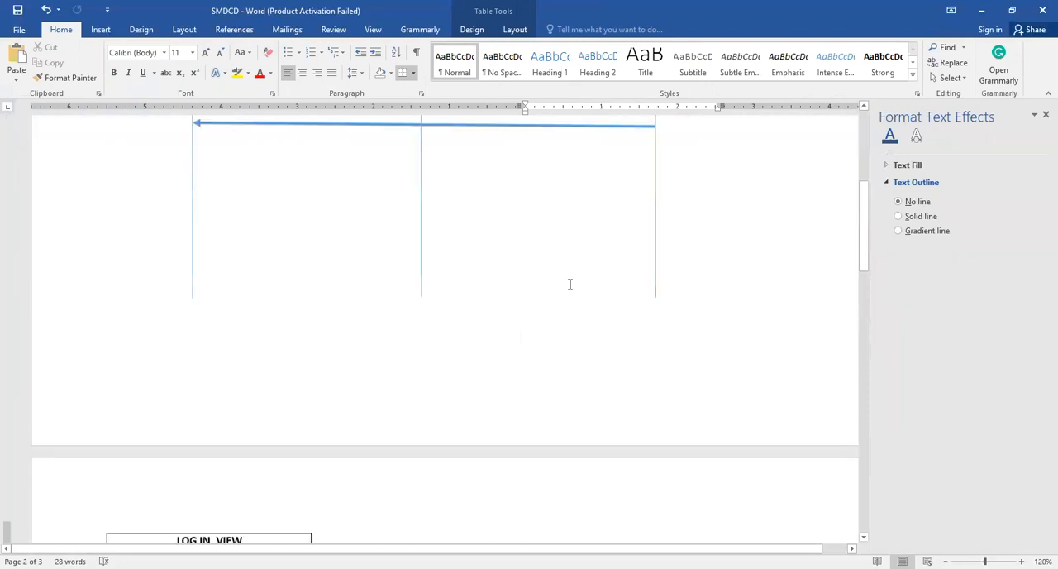
scroll(402, 204, "up", 3)
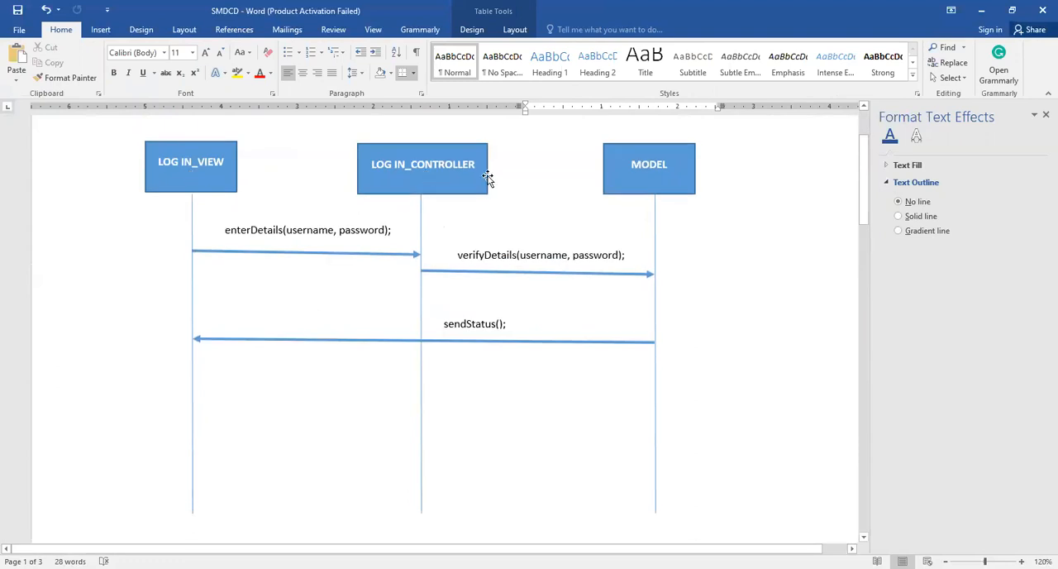
scroll(800, 254, "down", 13)
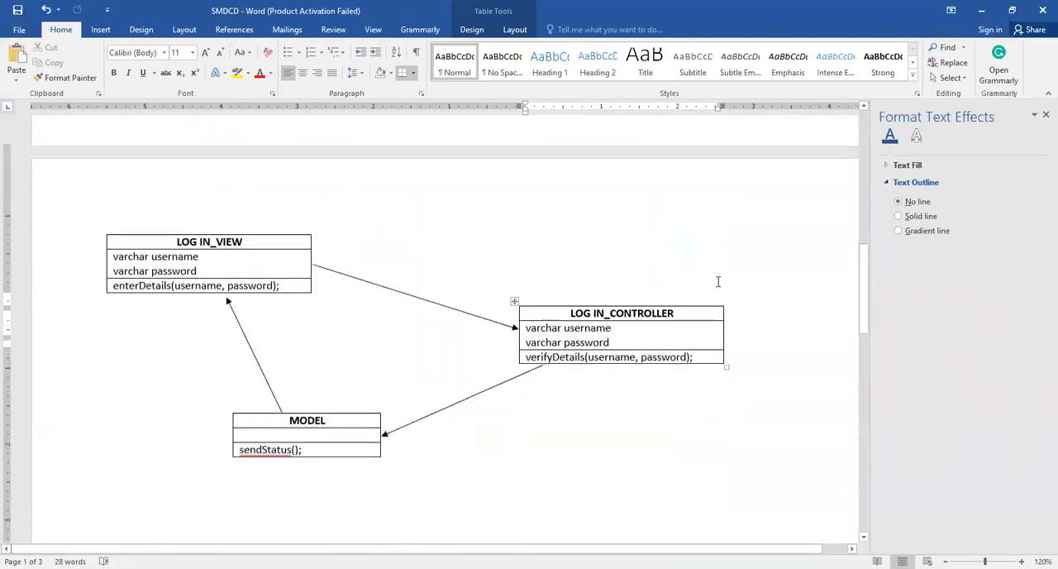
left_click(586, 343)
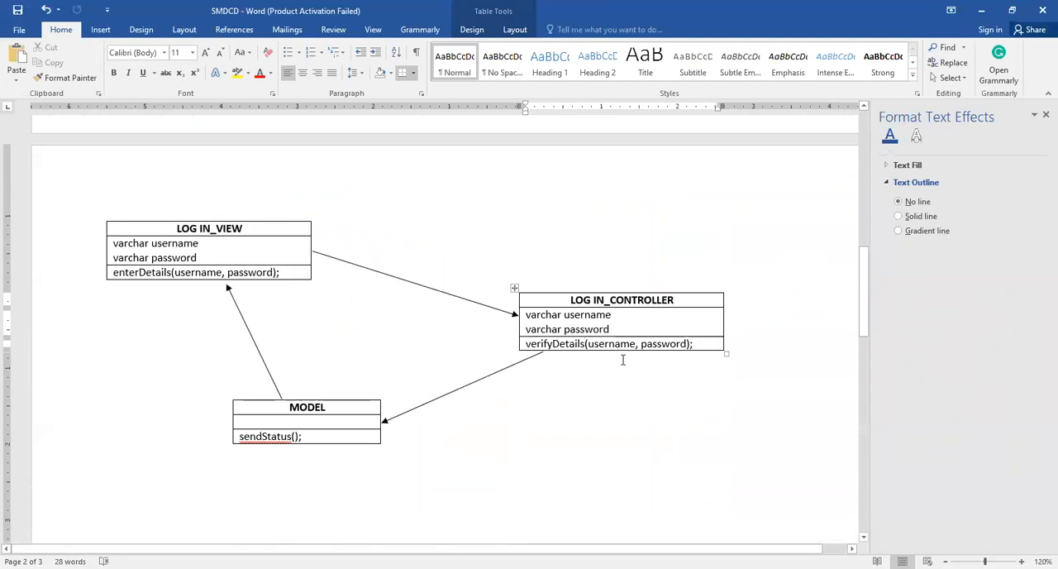
scroll(590, 344, "up", 12)
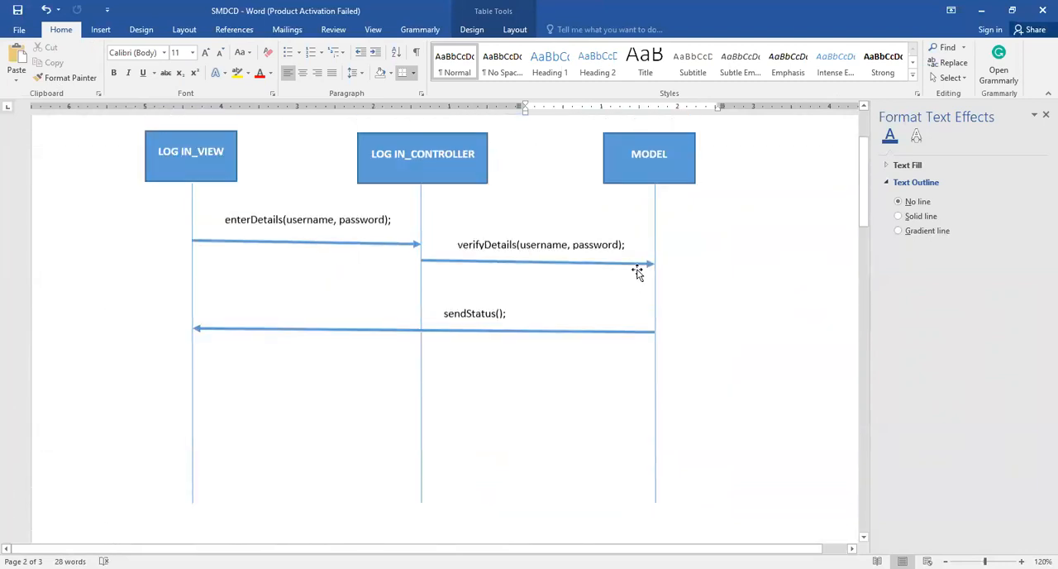
scroll(231, 345, "down", 12)
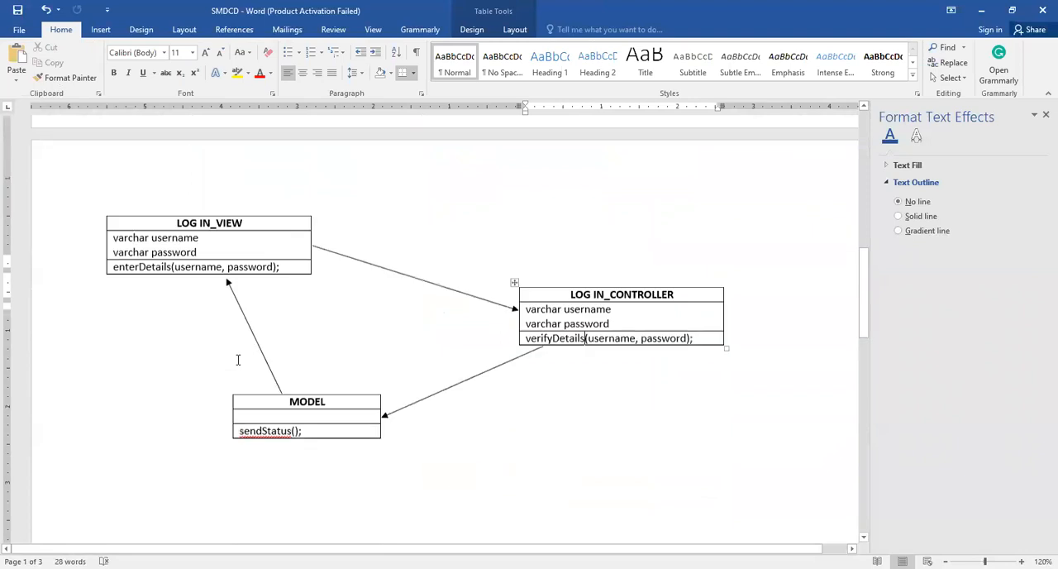
scroll(456, 318, "up", 3)
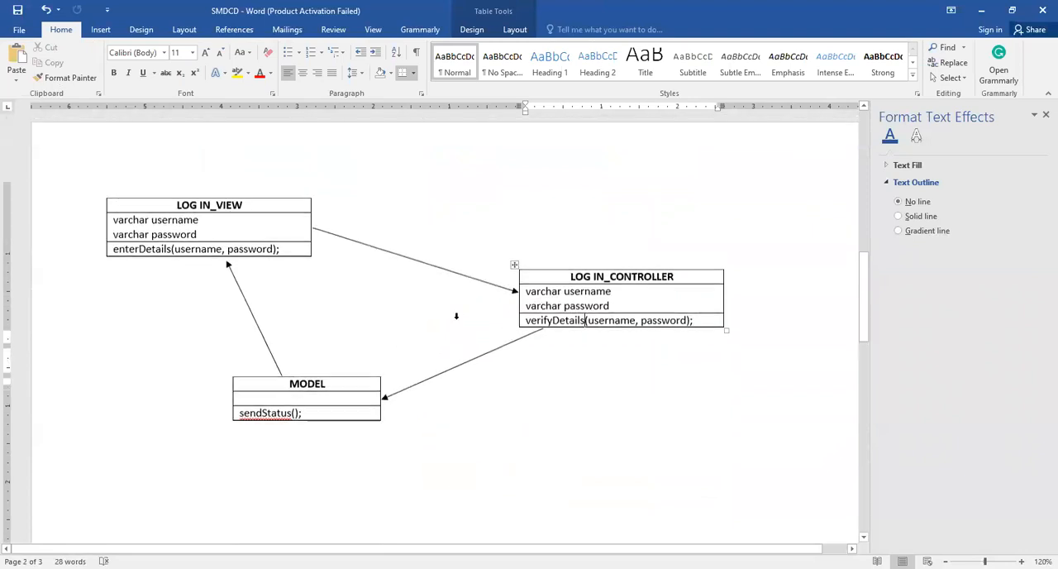
scroll(455, 318, "down", 2)
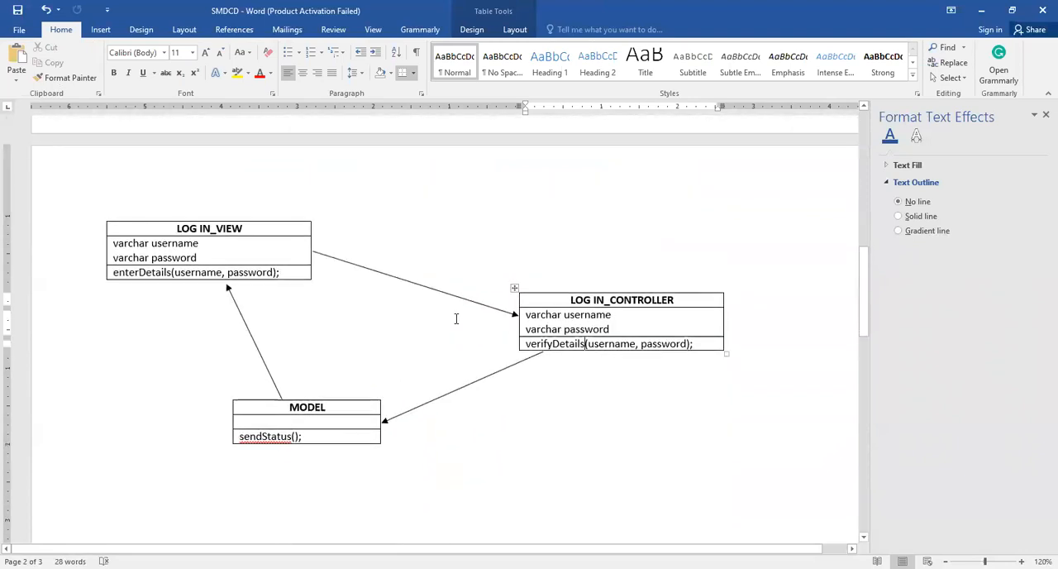
scroll(456, 318, "up", 10)
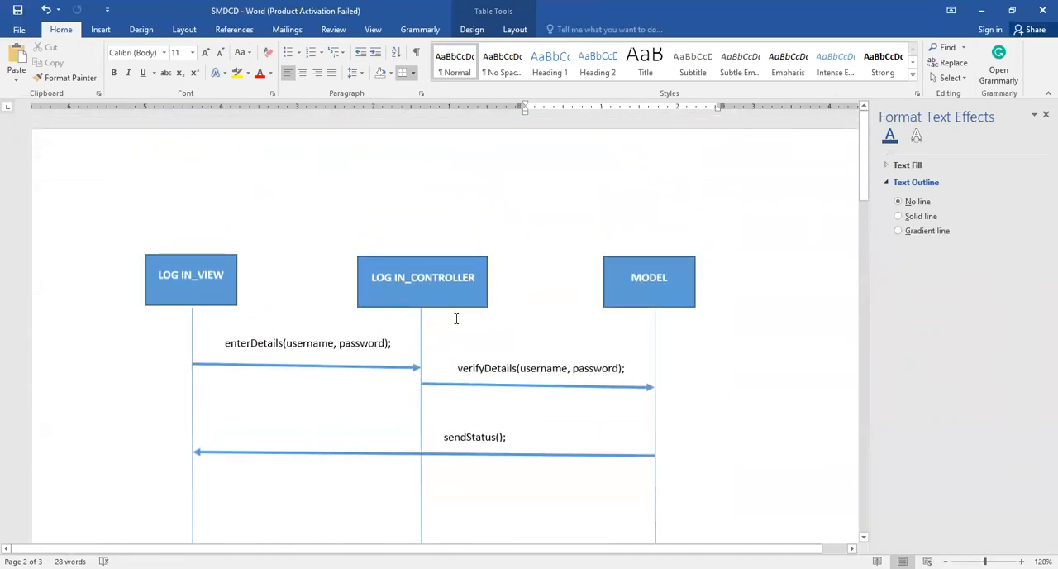